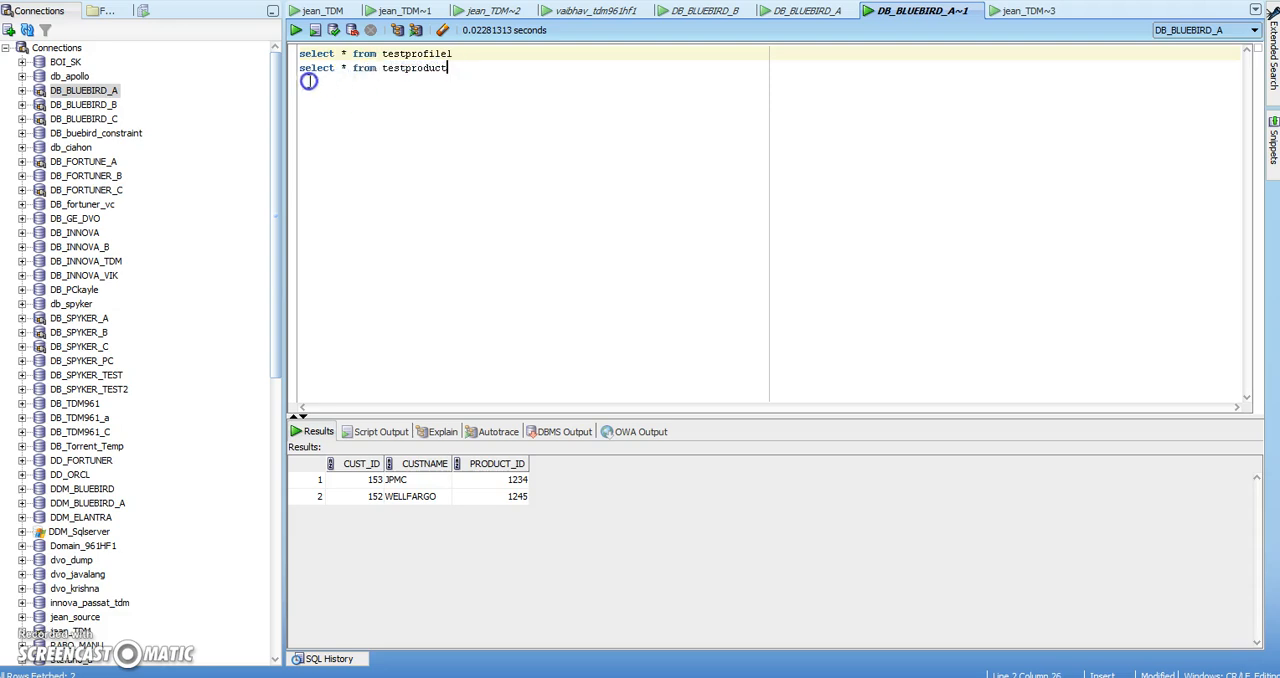
Query all rows of the testproduct table and of the testprofile1 table to review the source data
left_click(296, 30)
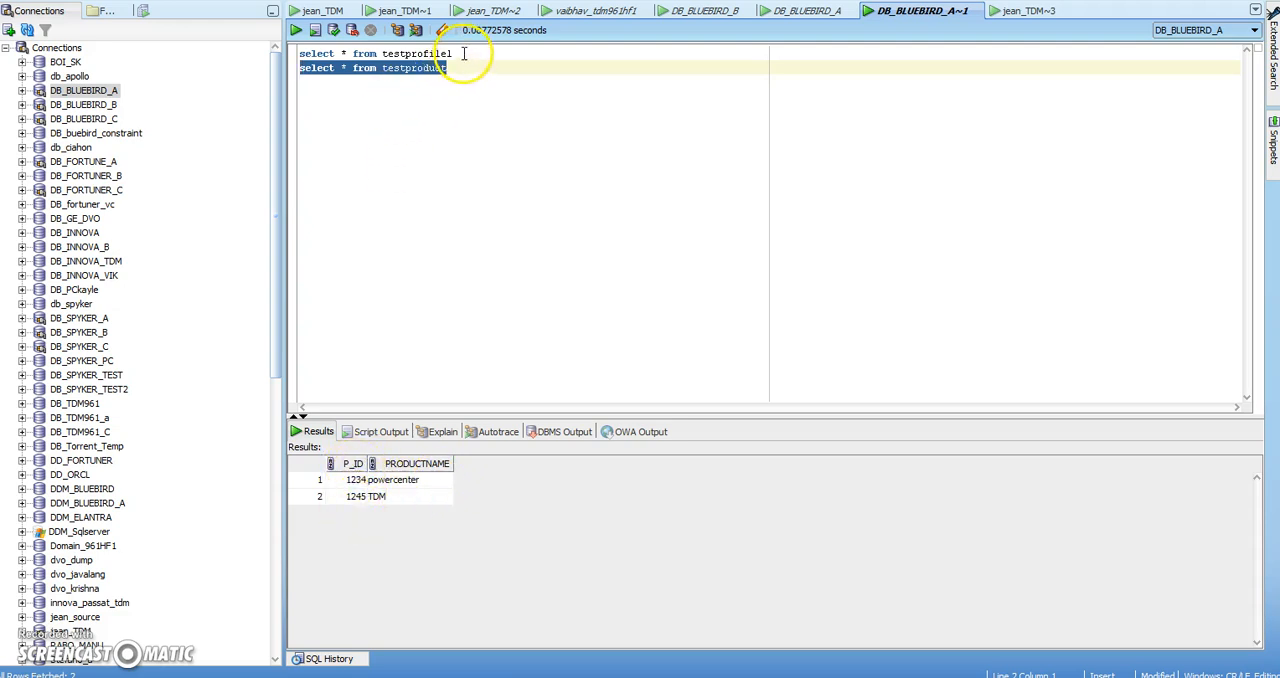
left_click_drag(452, 53, 298, 51)
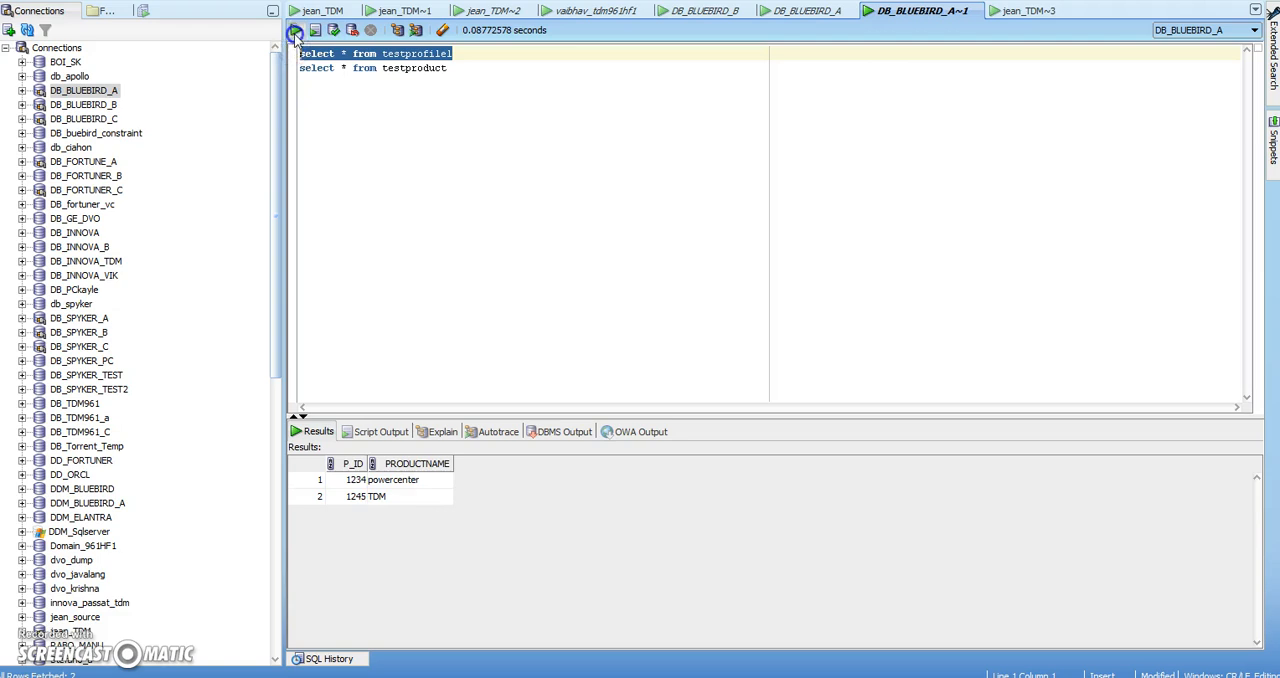
left_click(296, 30)
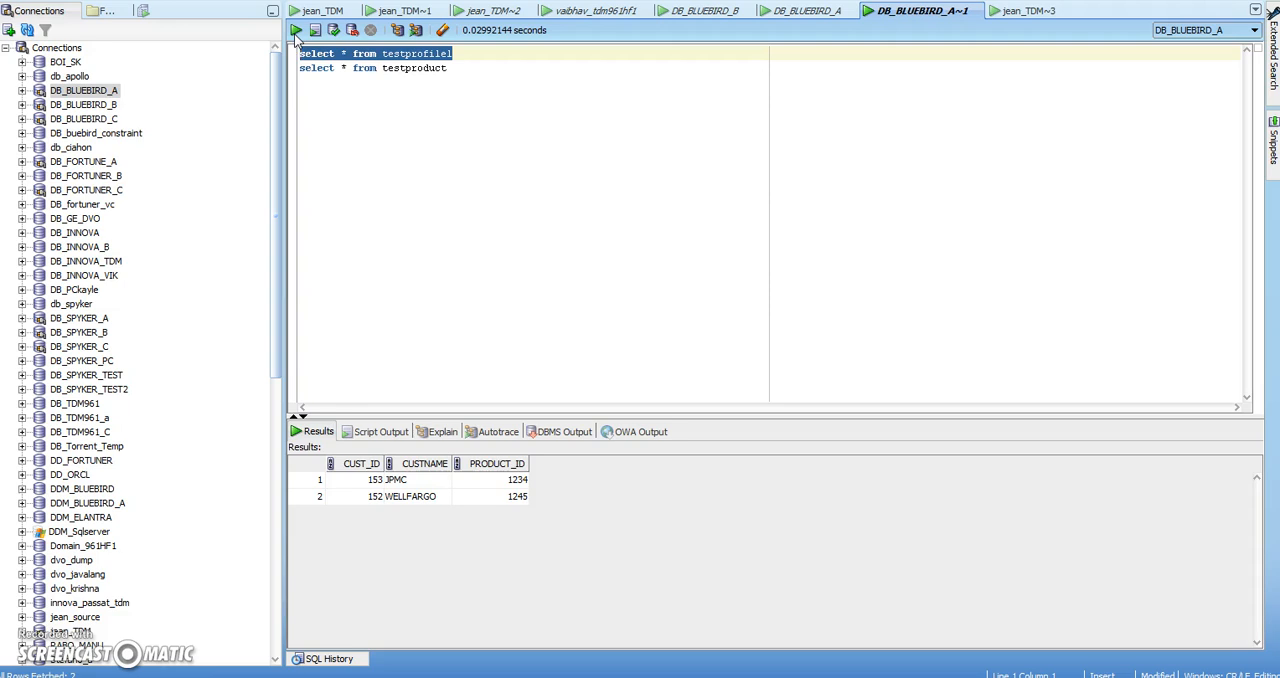
Switch to Informatica Test Data Manager and examine the DEMO_PROFILE project's properties and the columns of its TESTPRODUCT table
key("alt+Tab")
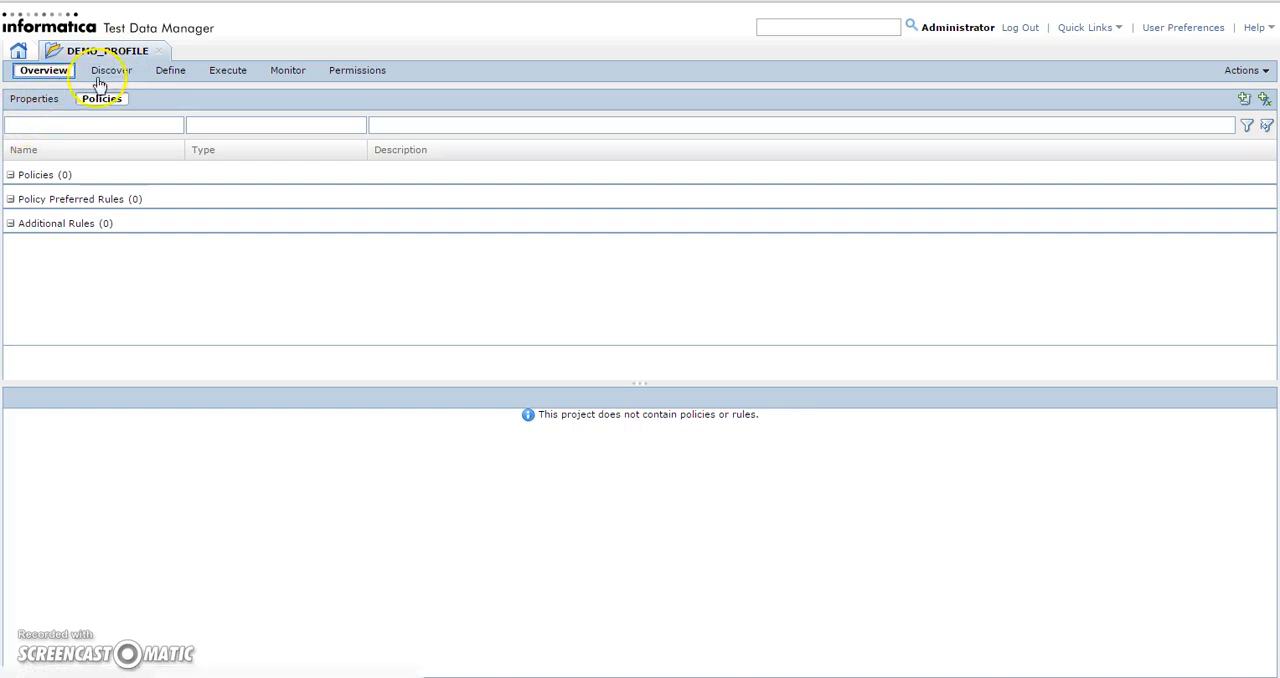
left_click(40, 98)
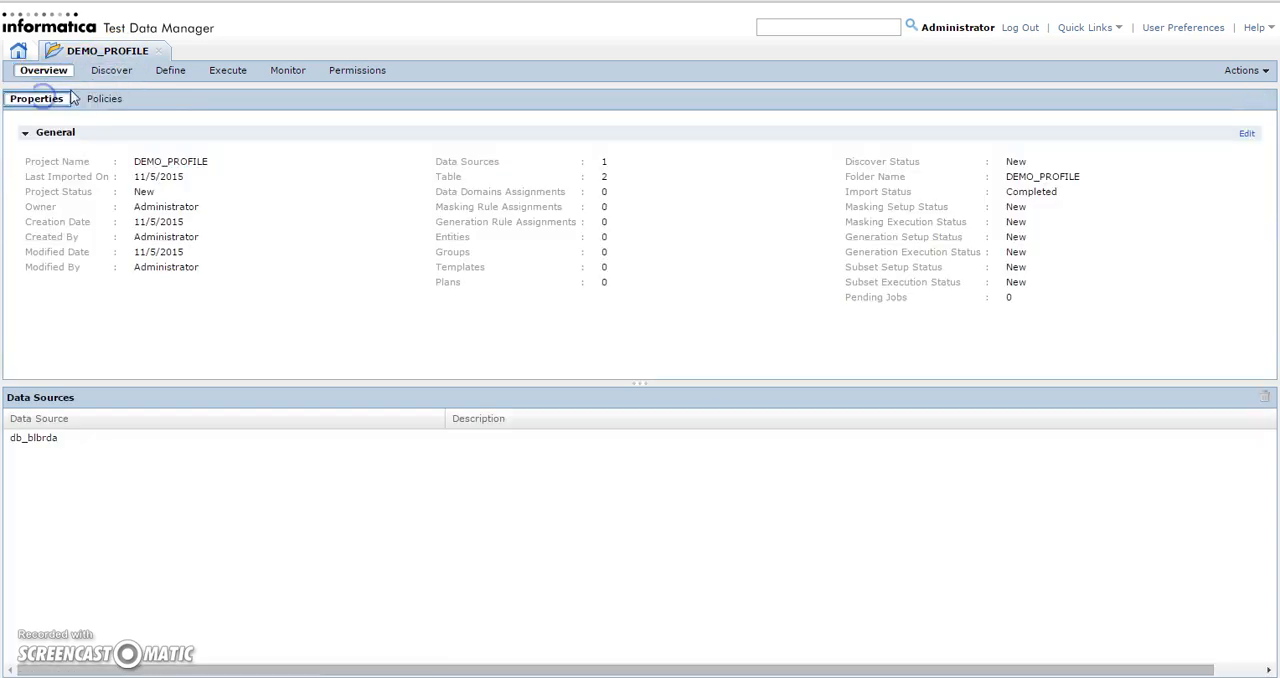
left_click(96, 74)
left_click(24, 100)
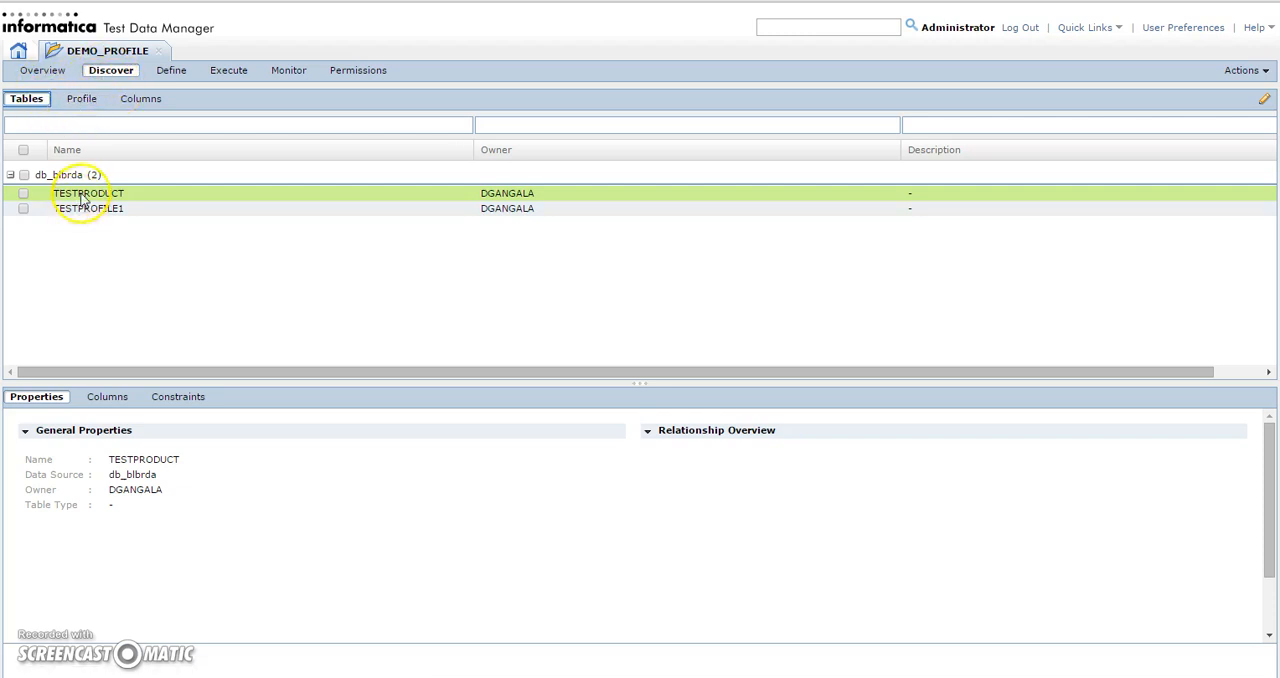
left_click(107, 397)
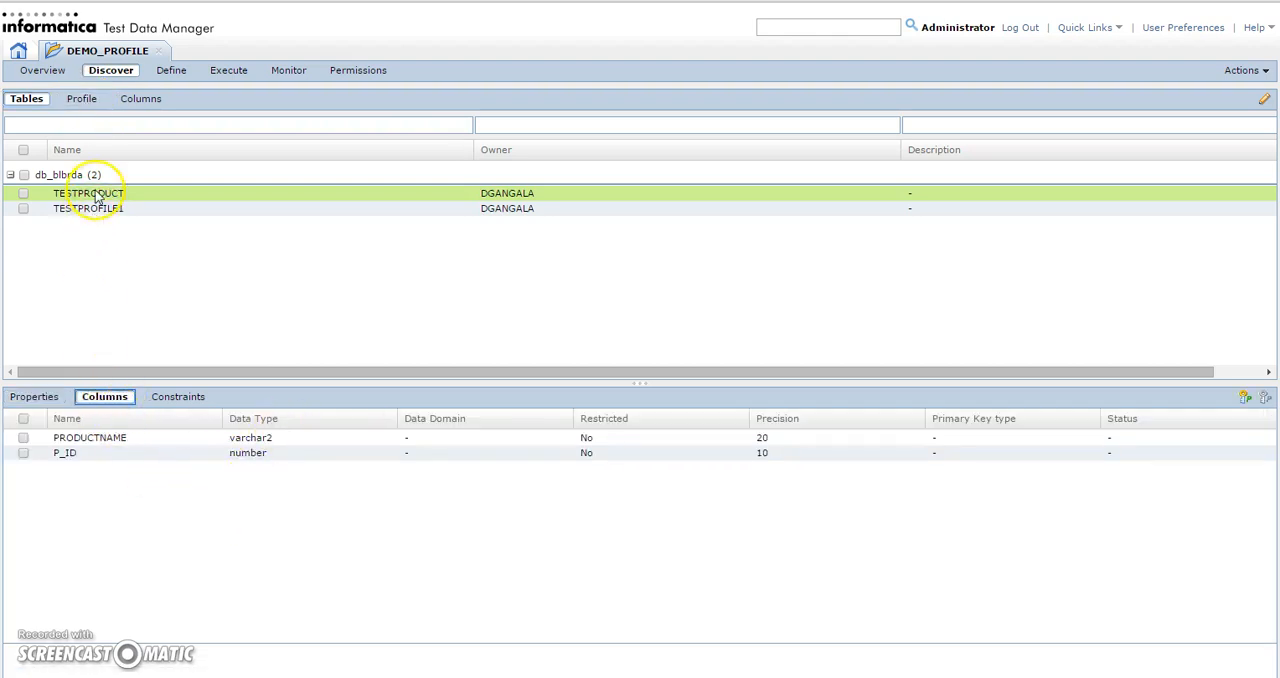
Start a new profile in the DEMO_PROFILE project, named testpk, with Primary Key as its type
left_click(81, 98)
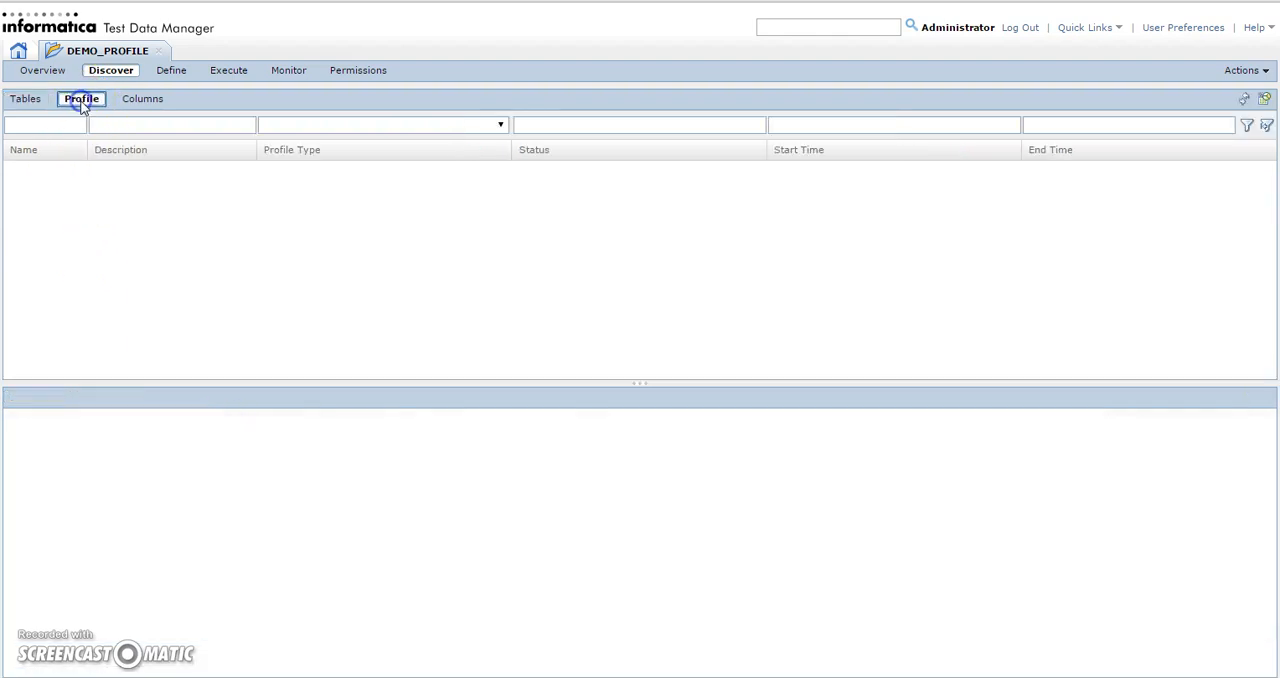
left_click(1265, 101)
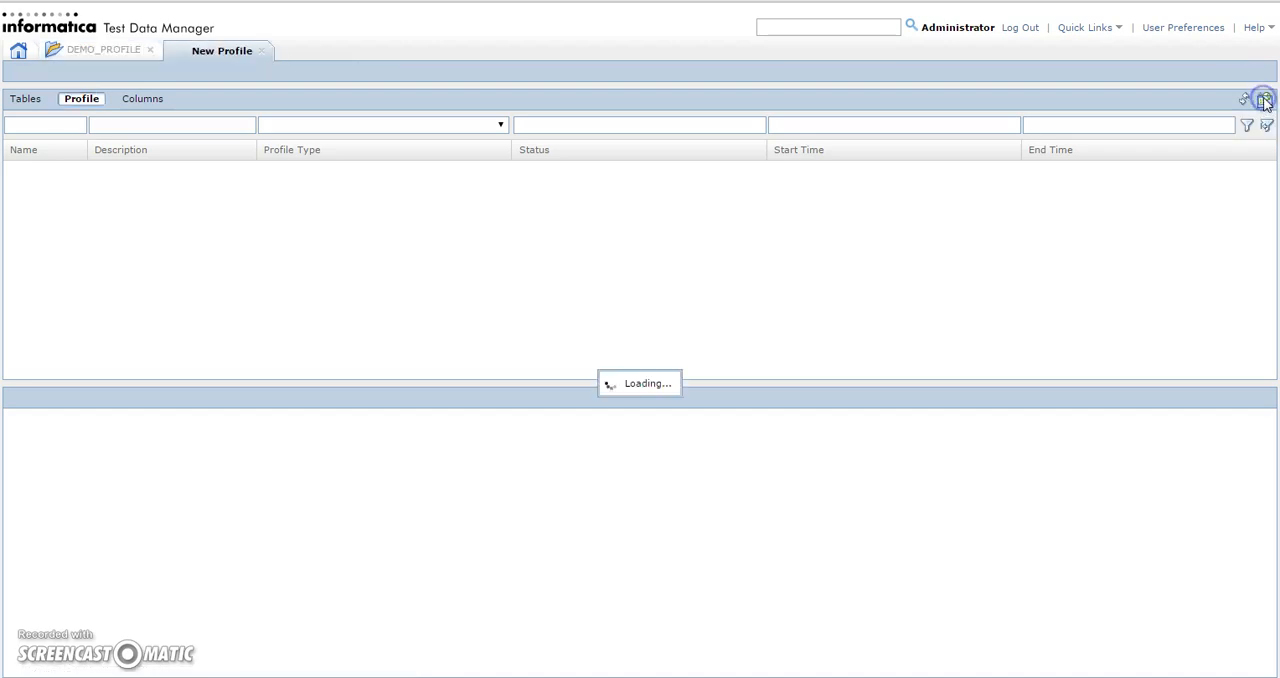
left_click(474, 163)
type("testpk")
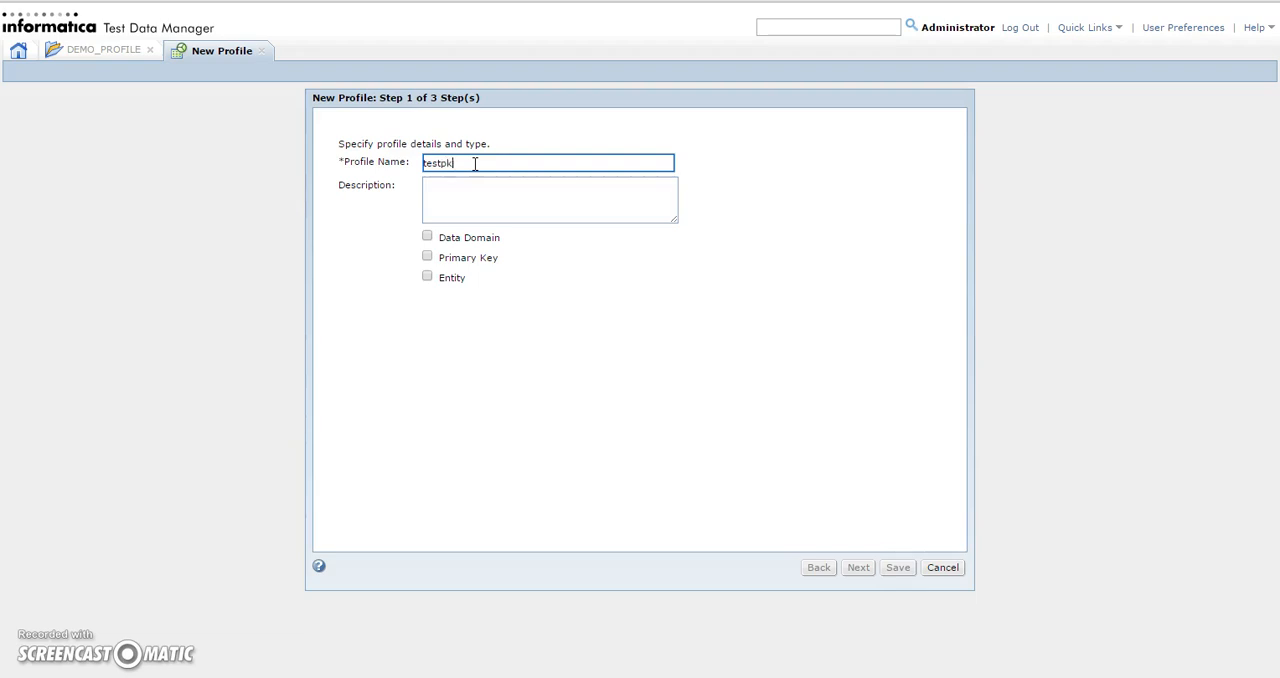
left_click(427, 257)
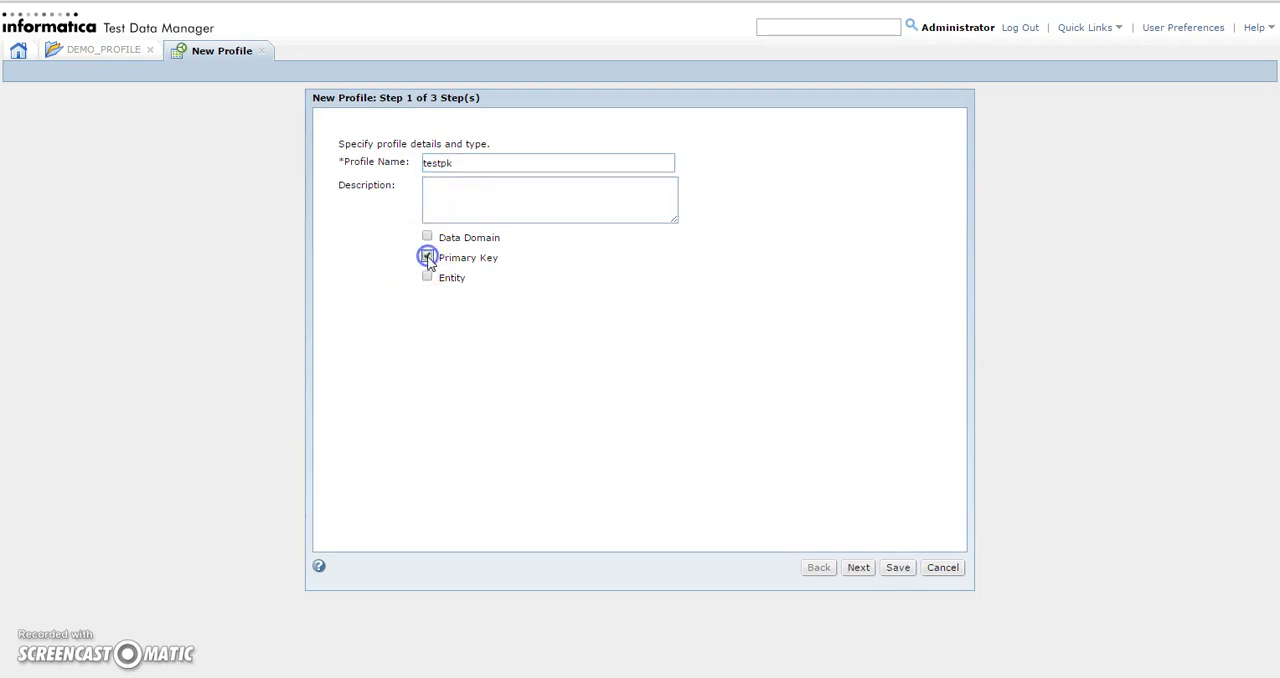
left_click(858, 567)
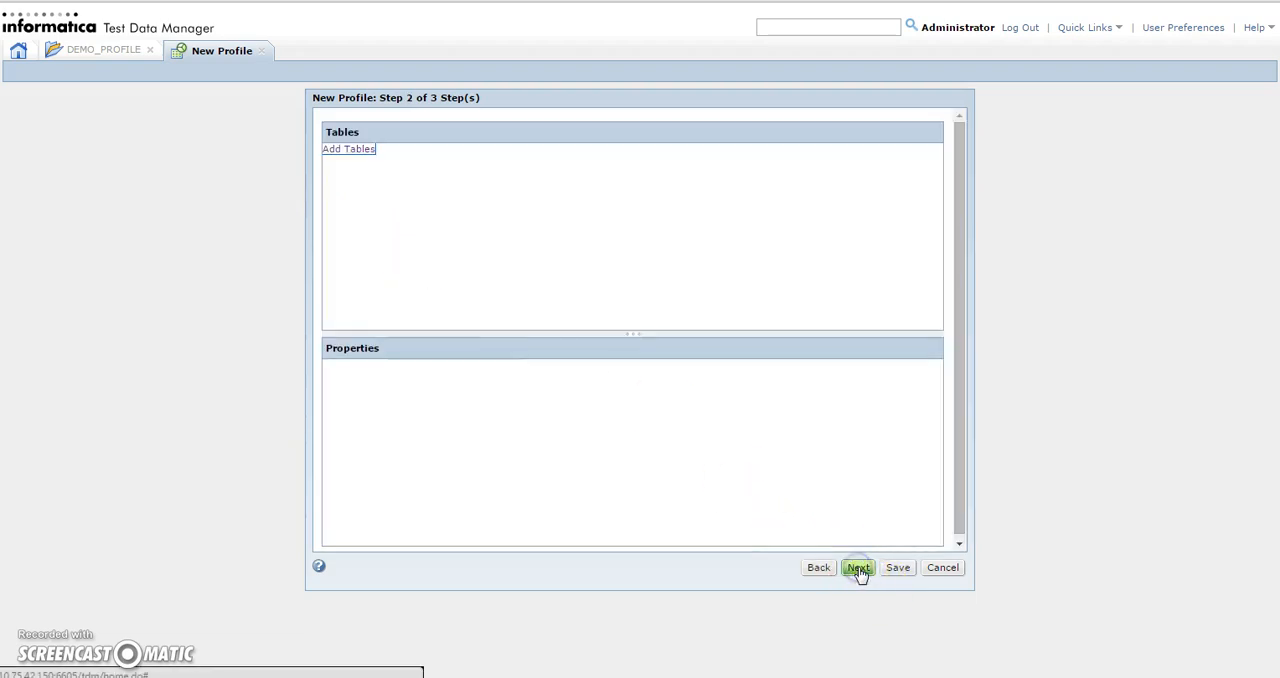
Add both db_blbrda tables, TESTPRODUCT and TESTPROFILE1, to the profile and proceed to the sampling options
left_click(353, 150)
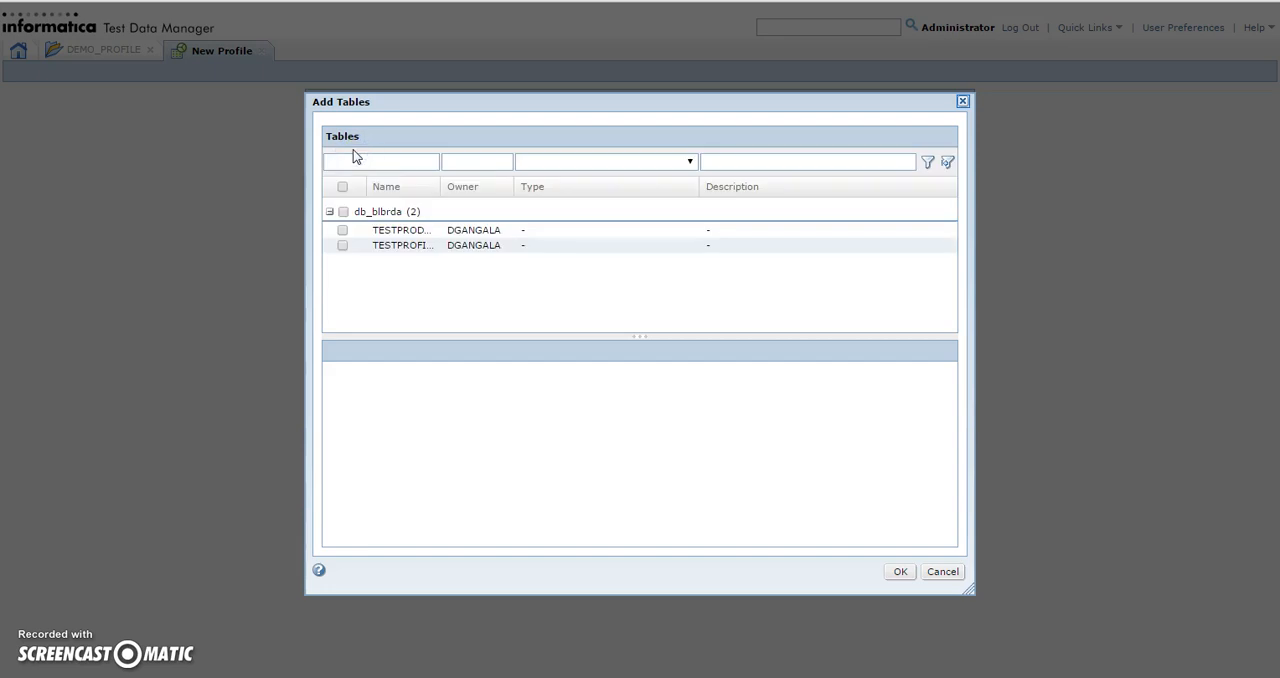
left_click(343, 211)
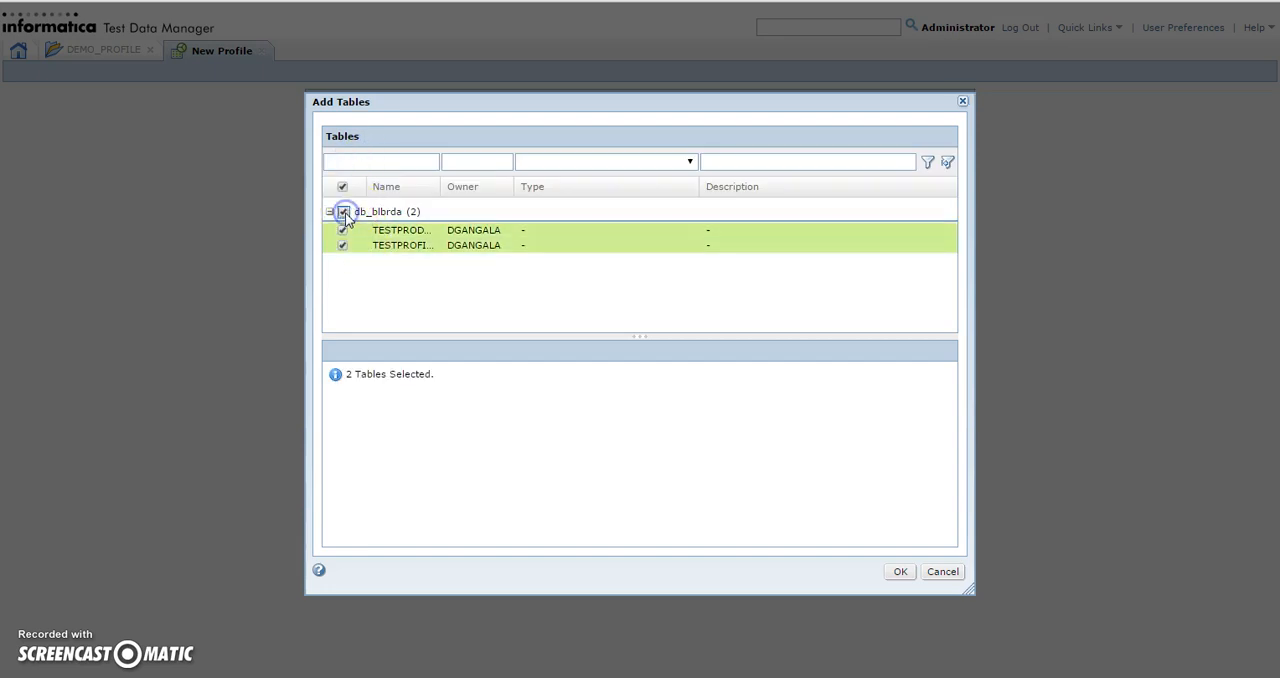
left_click(900, 571)
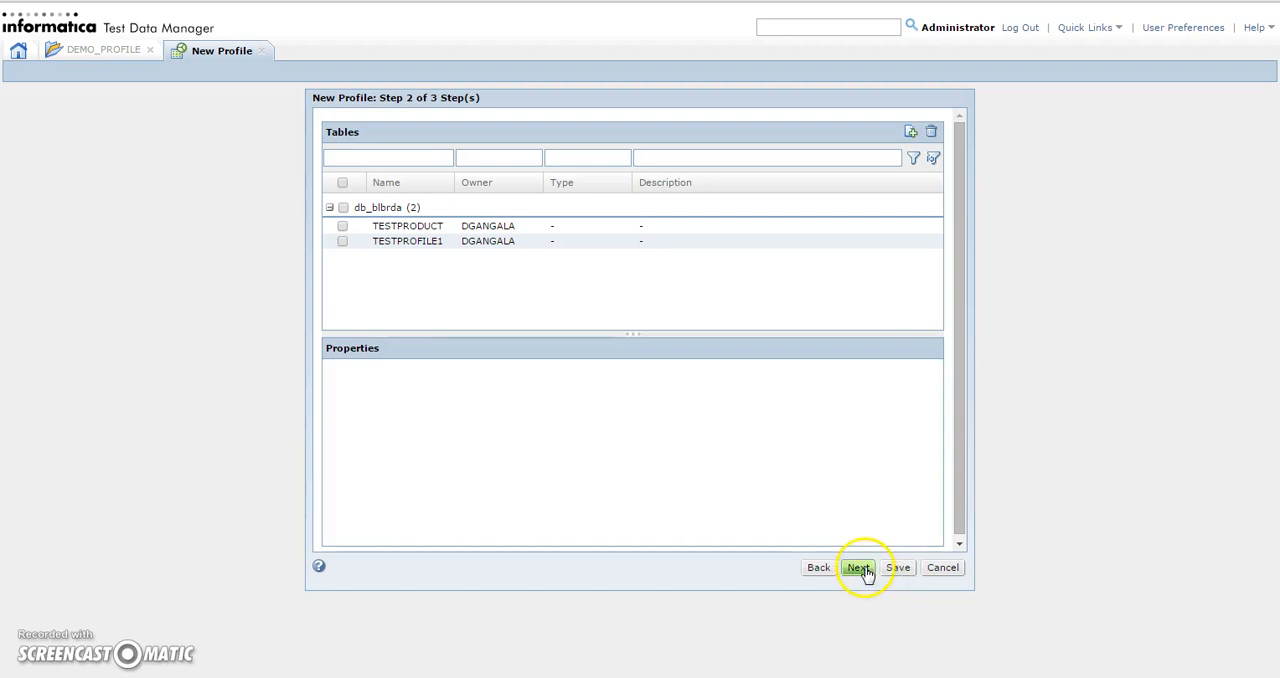
left_click(863, 568)
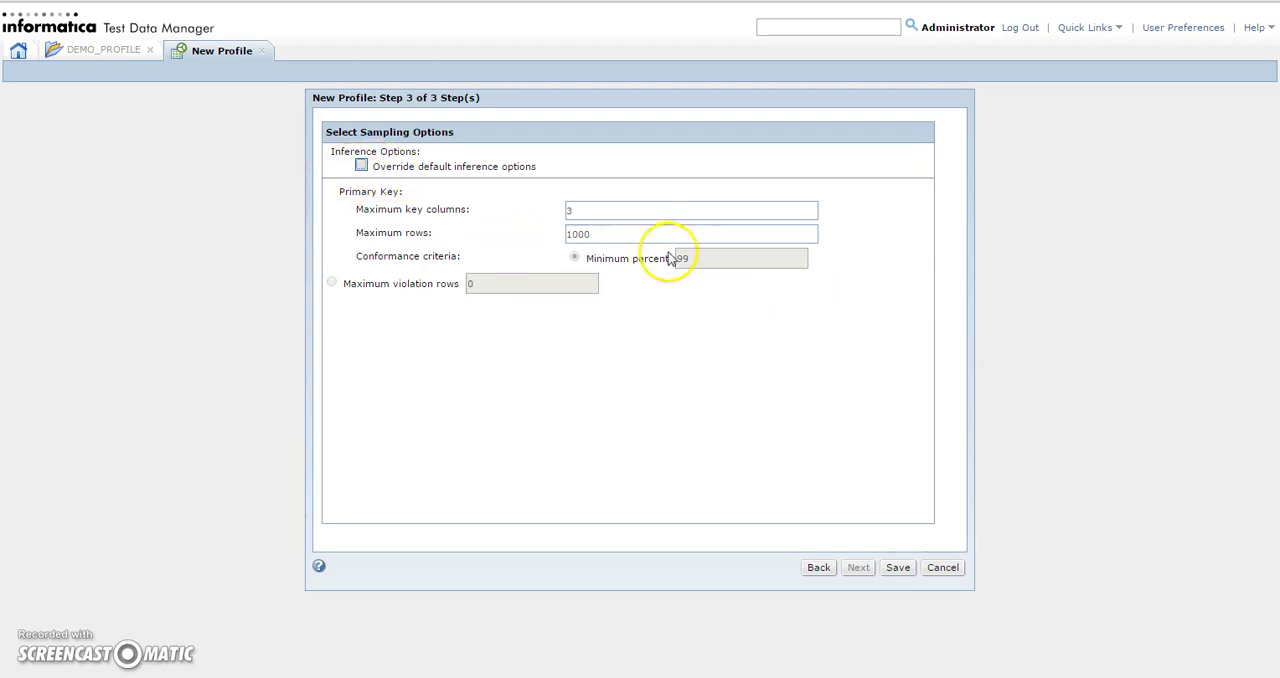
Override the default inference options and set the primary key conformance criterion to a minimum percent of 50
left_click(363, 167)
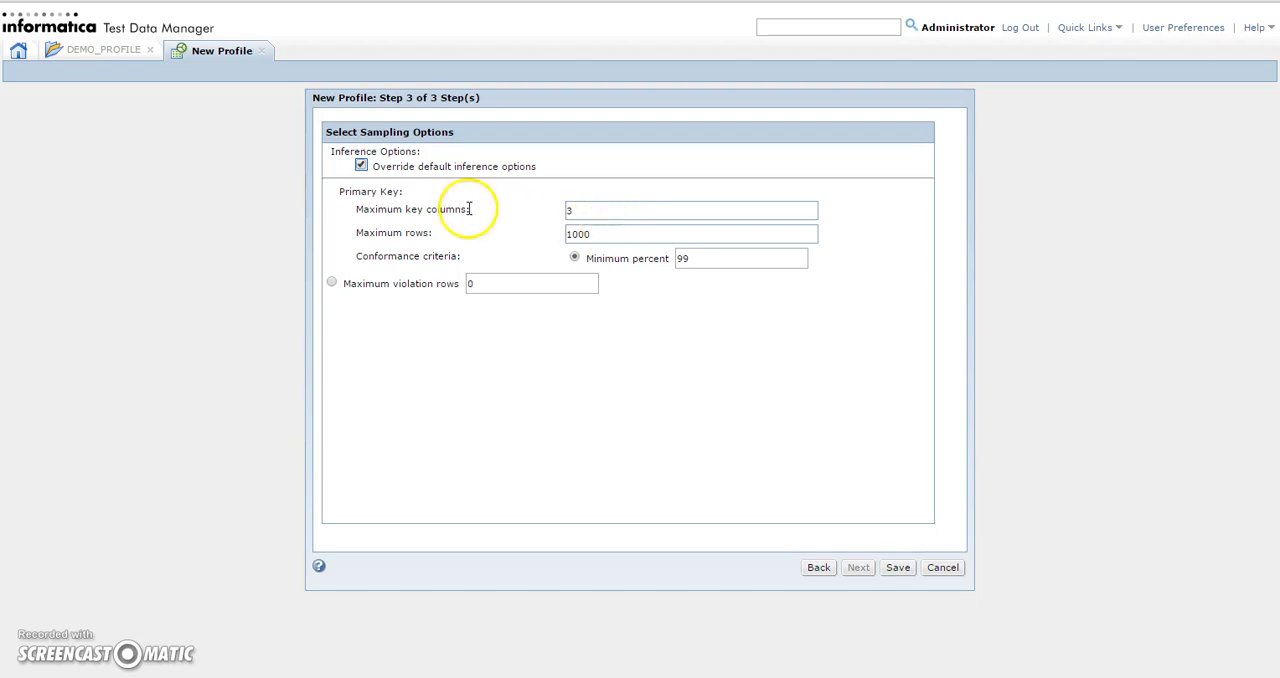
left_click(588, 212)
left_click(705, 257)
key("BackSpace")
key("BackSpace")
type("50")
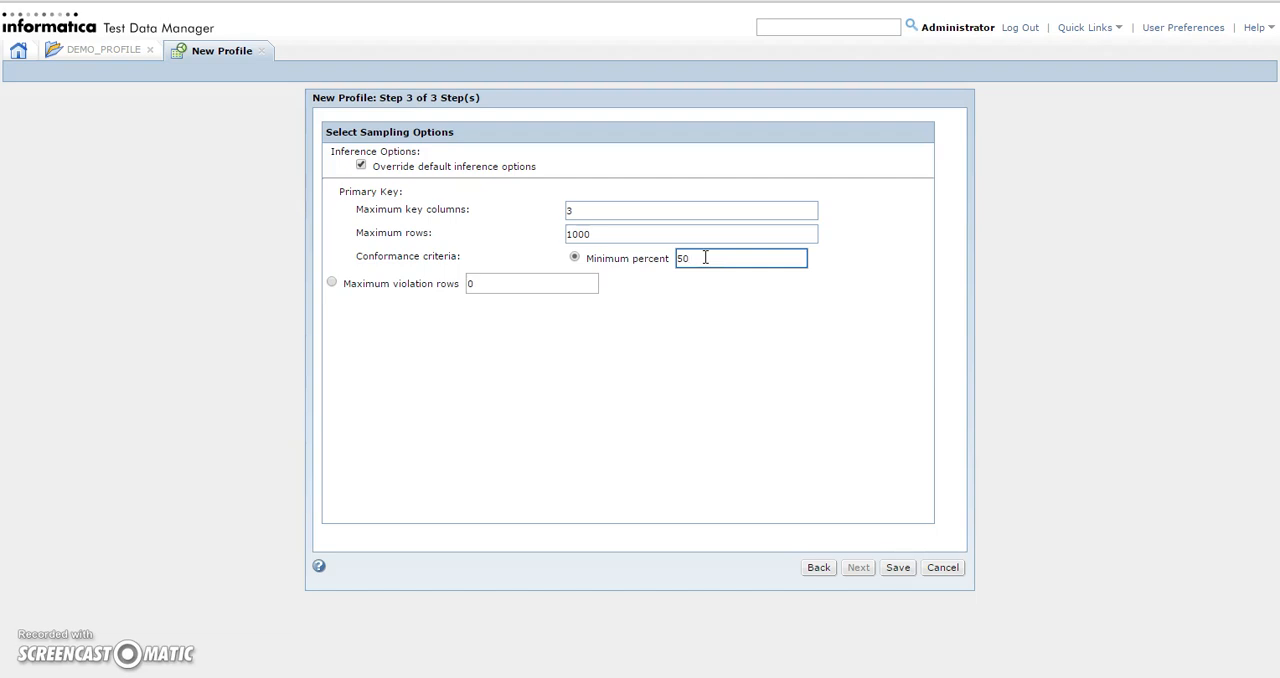
Set the minimum percent back to 99 and turn off the override of the default inference options
key("BackSpace")
key("BackSpace")
type("99")
left_click(361, 166)
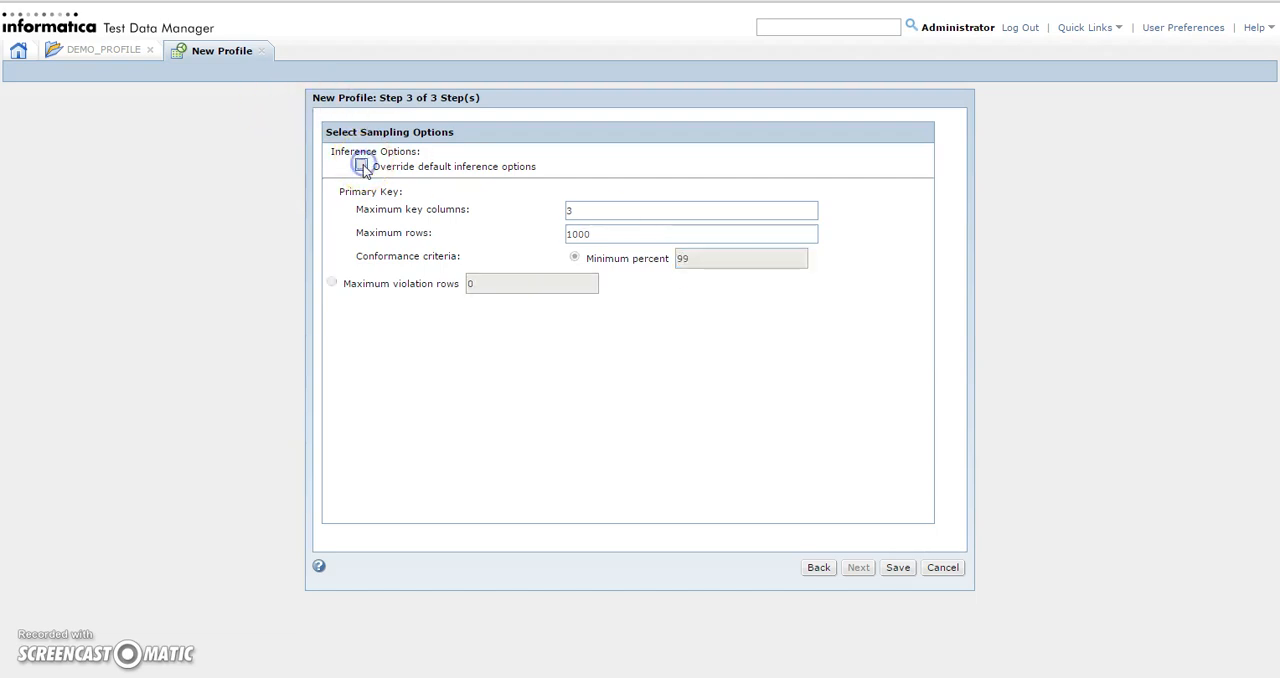
Save the testpk profile and execute it with the db_blbrda connection
left_click(898, 568)
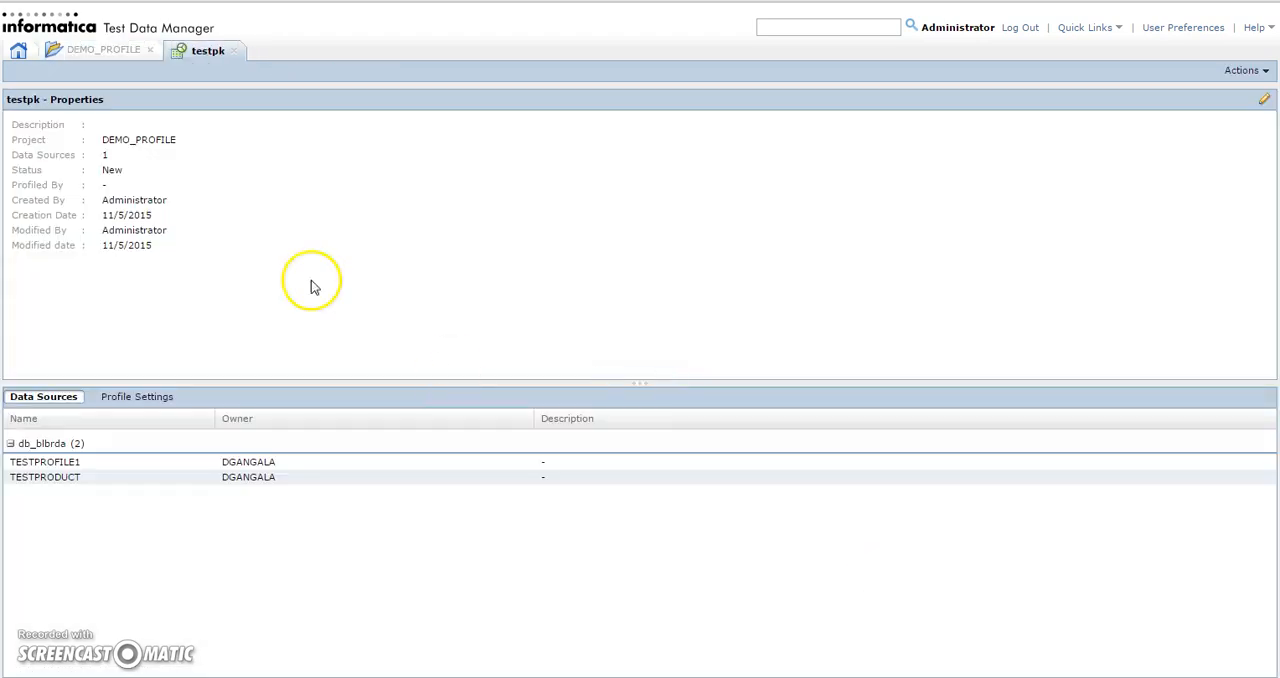
left_click(1243, 74)
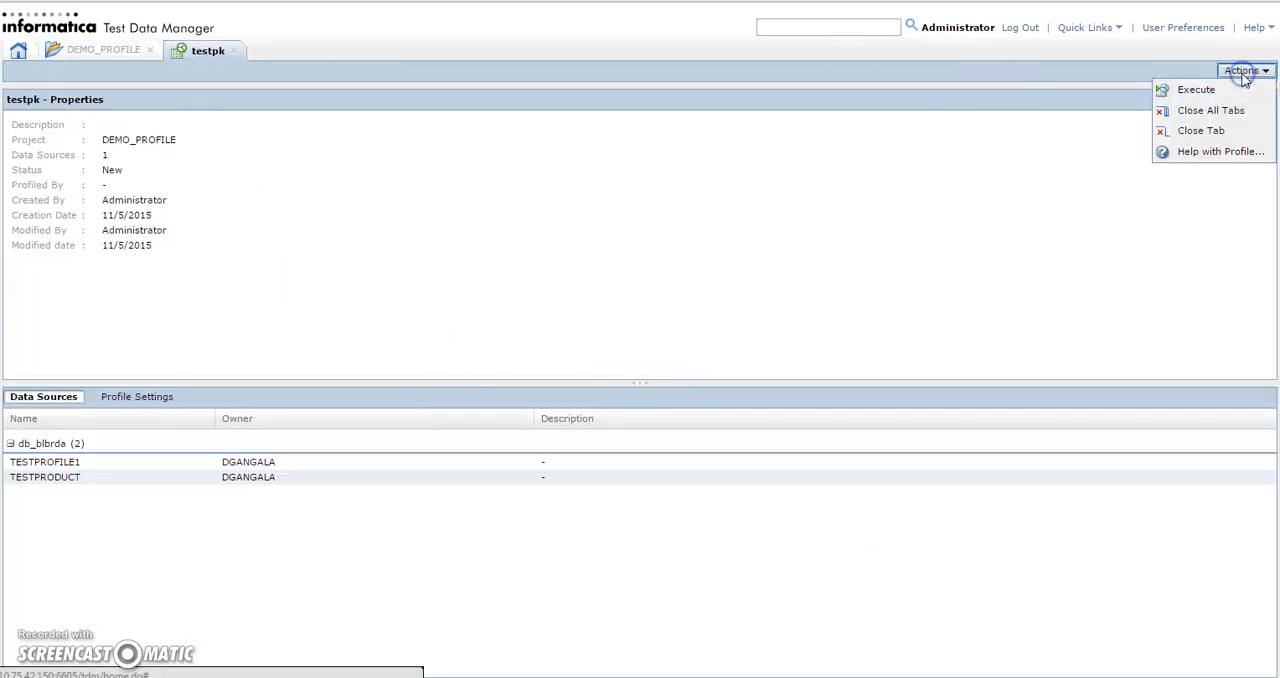
left_click(1190, 90)
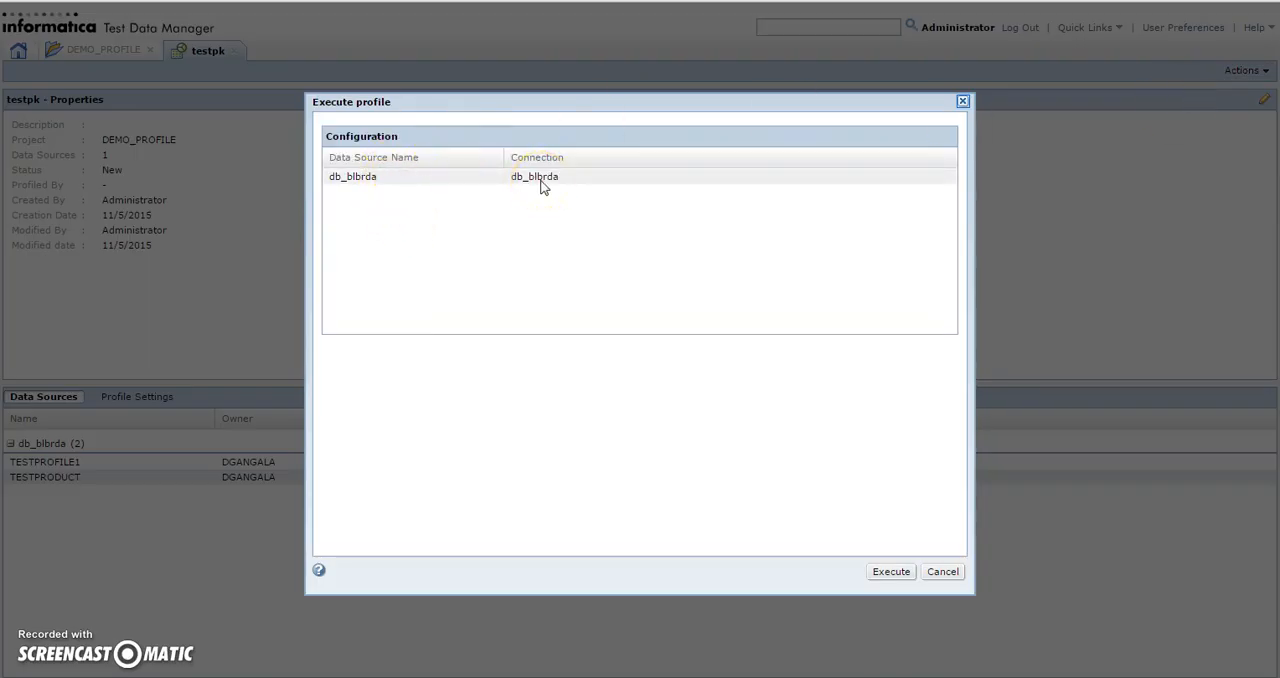
left_click(432, 292)
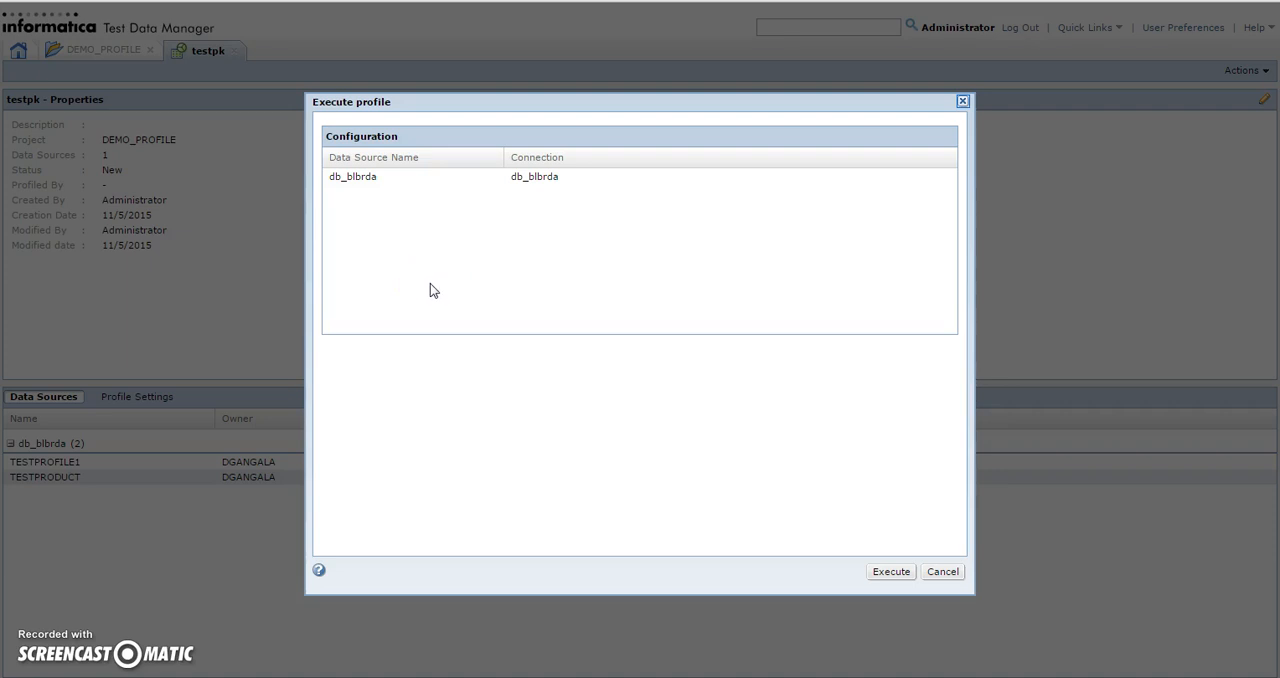
left_click(603, 180)
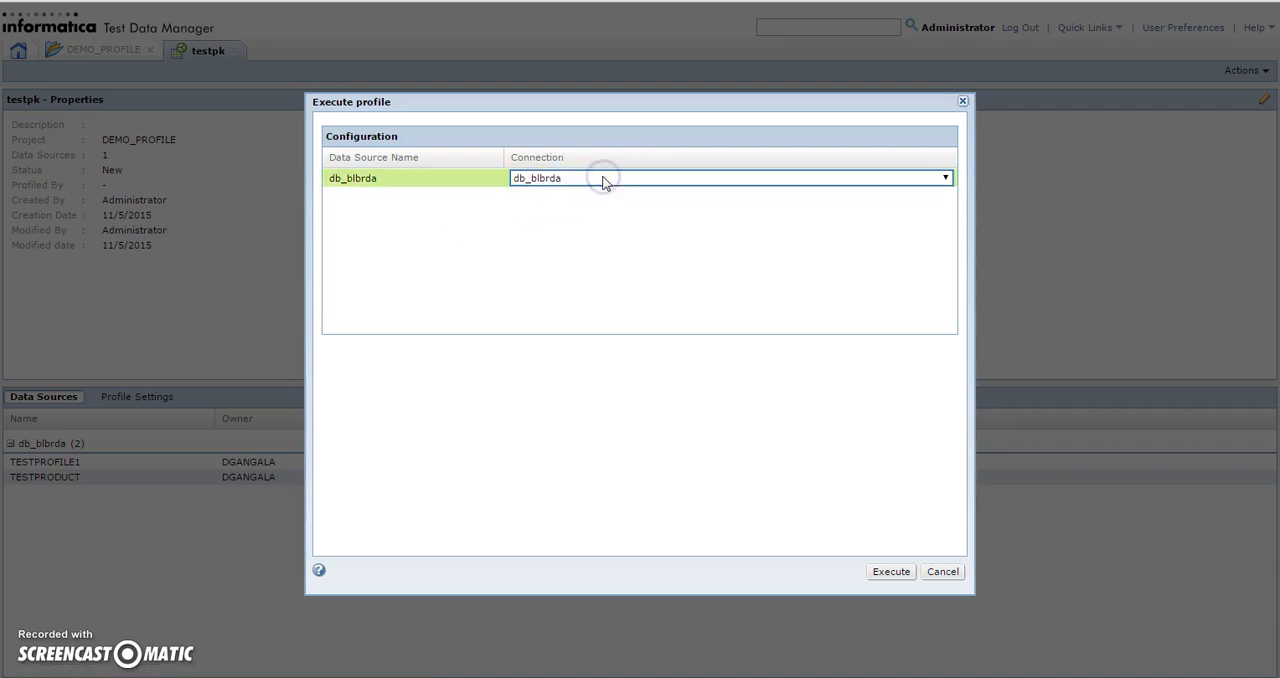
left_click(603, 180)
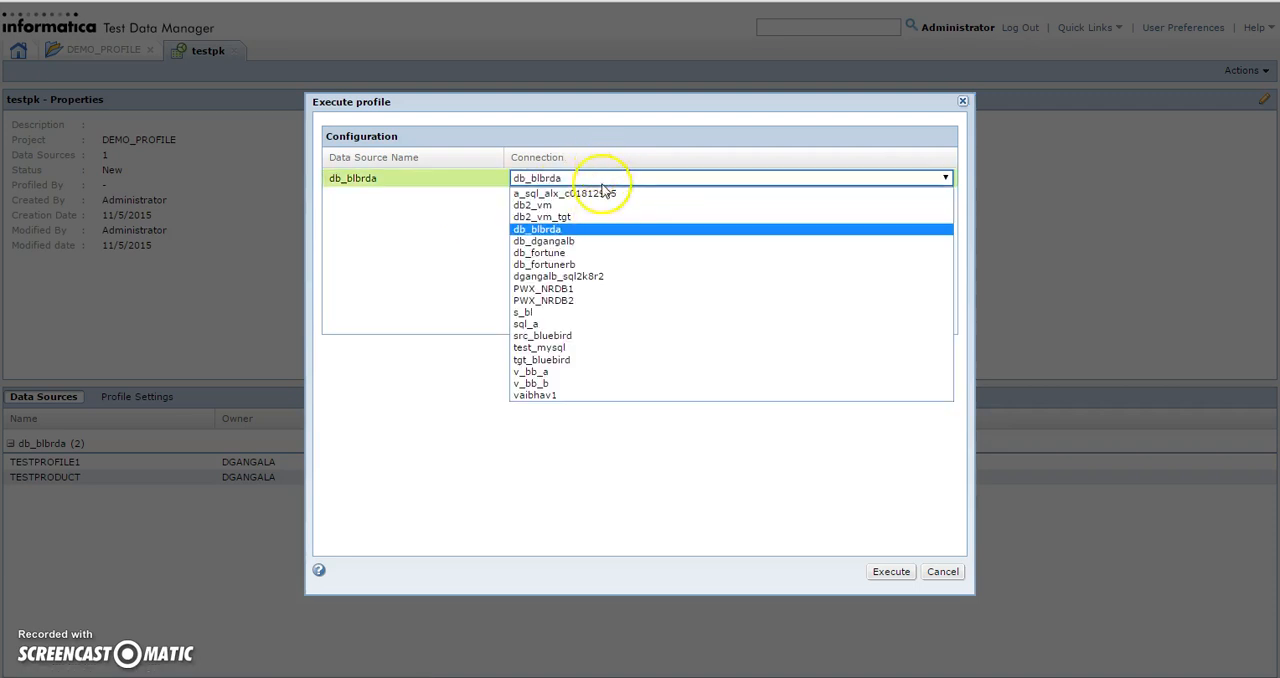
left_click(438, 238)
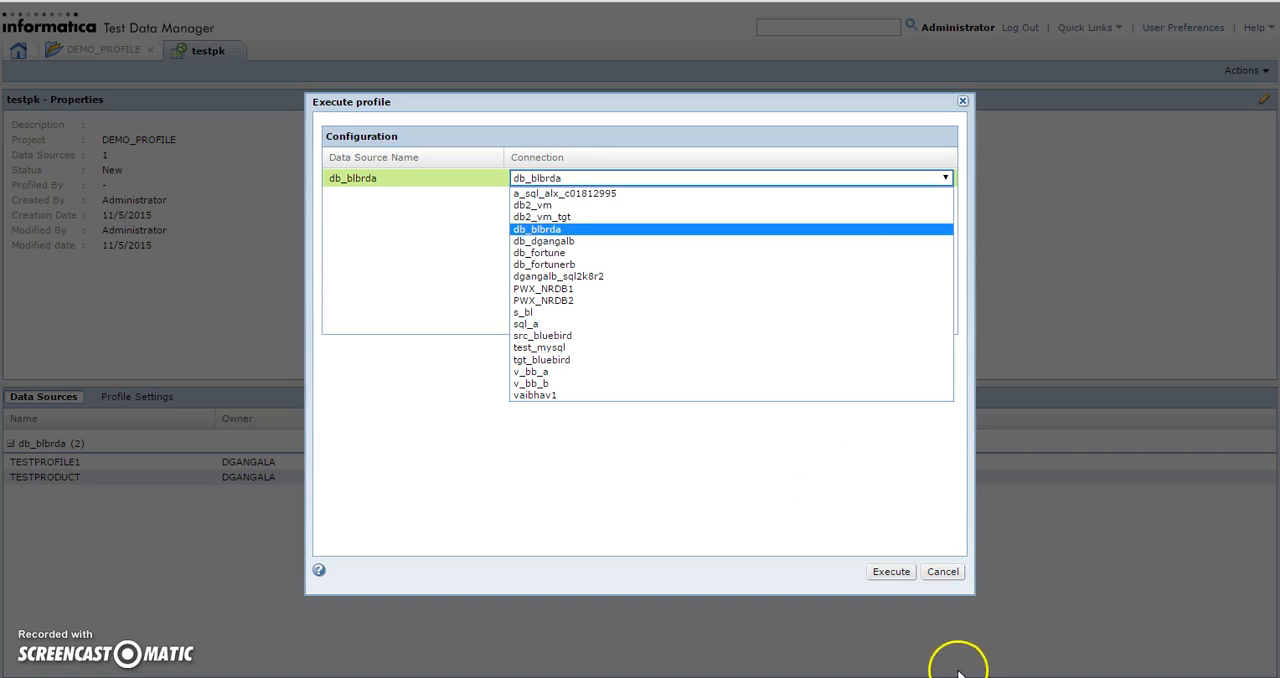
left_click(887, 573)
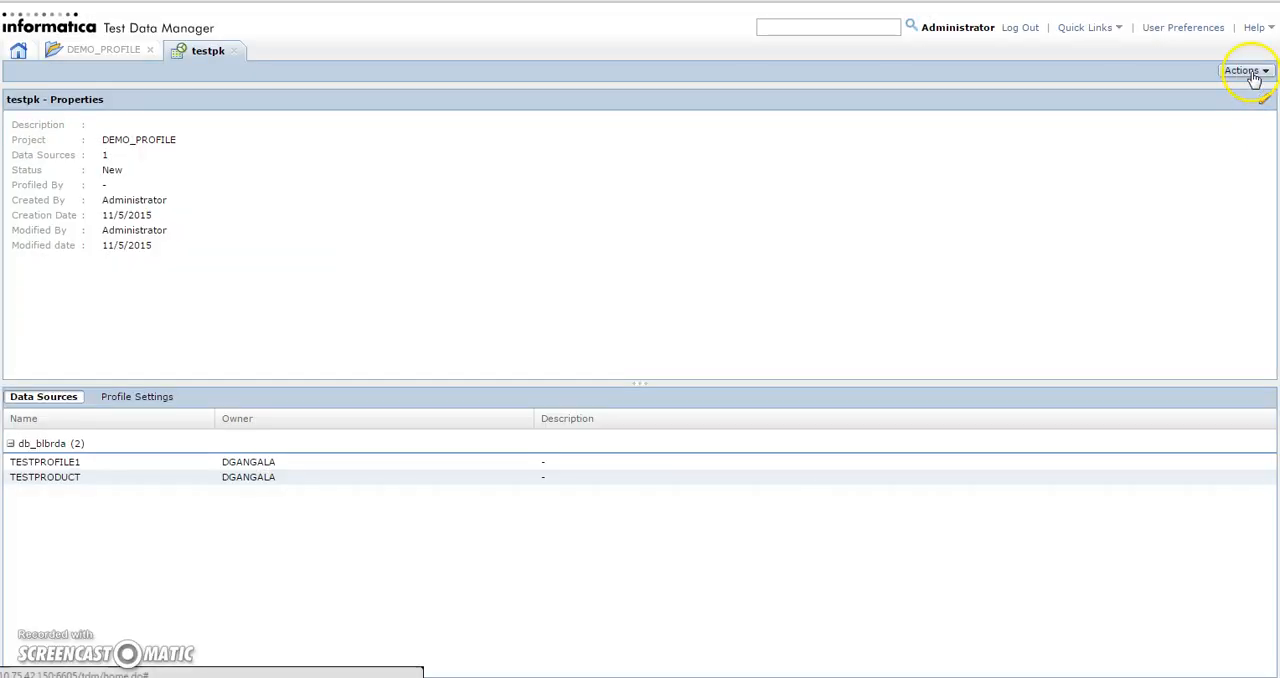
left_click(1245, 71)
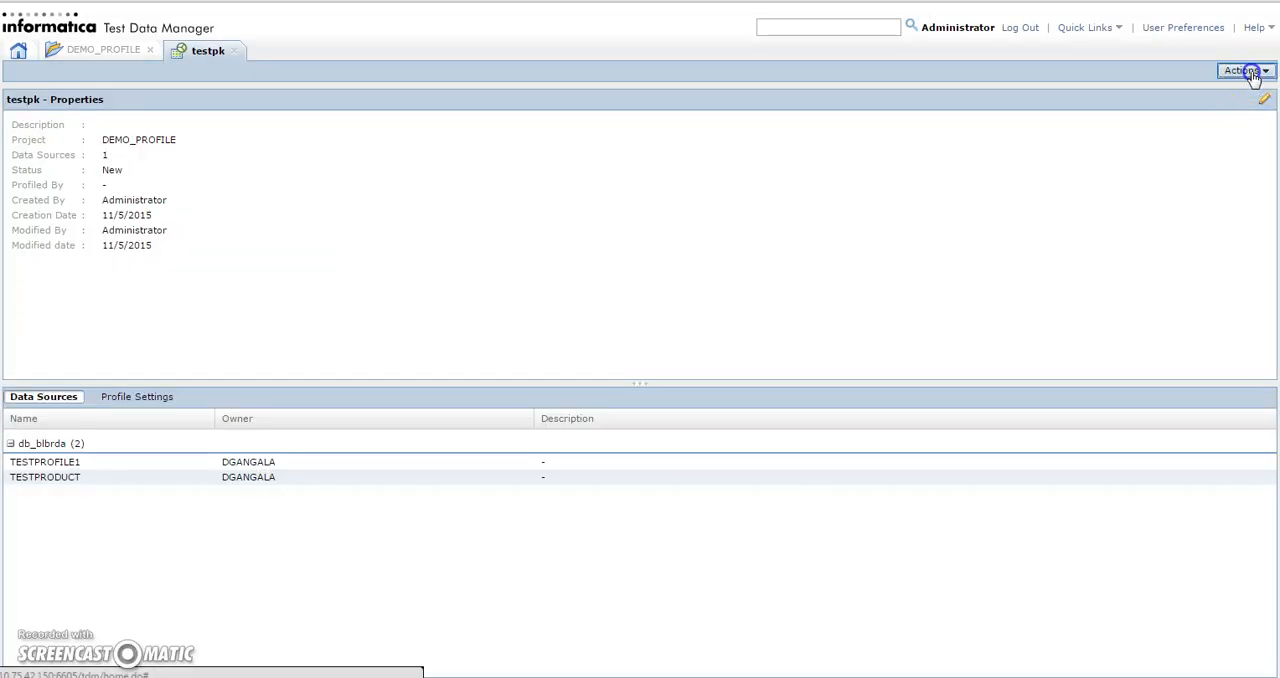
left_click(1196, 89)
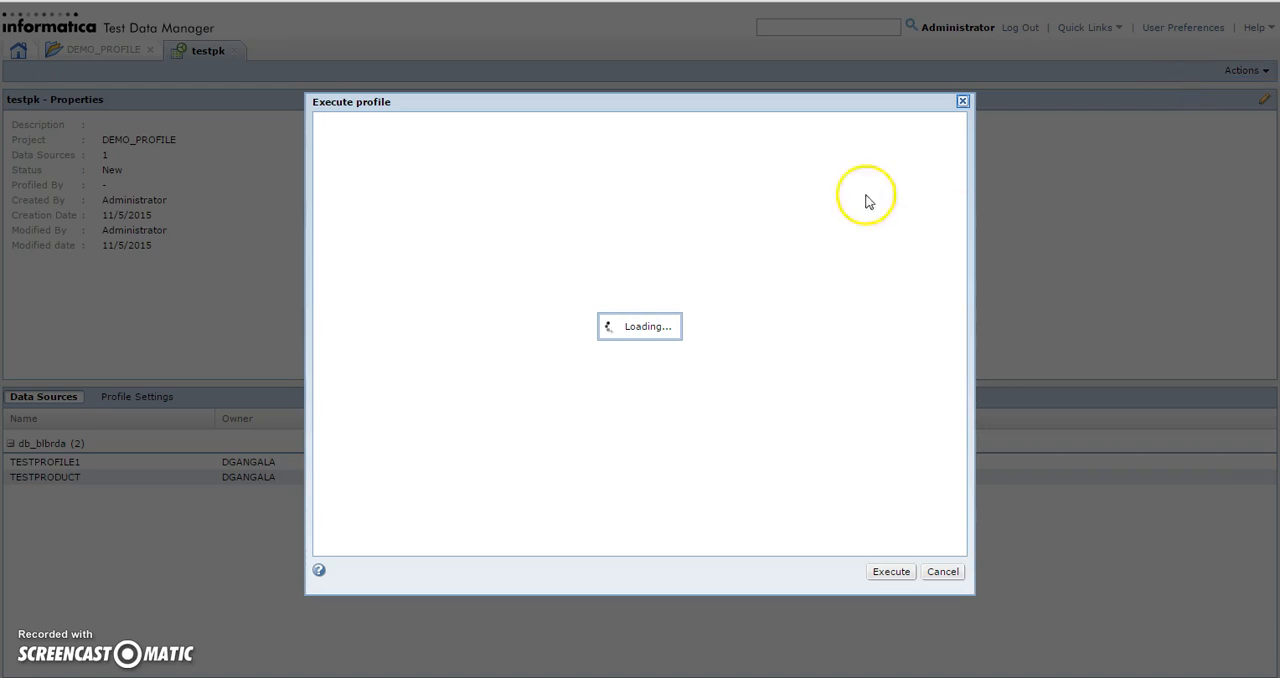
left_click(940, 574)
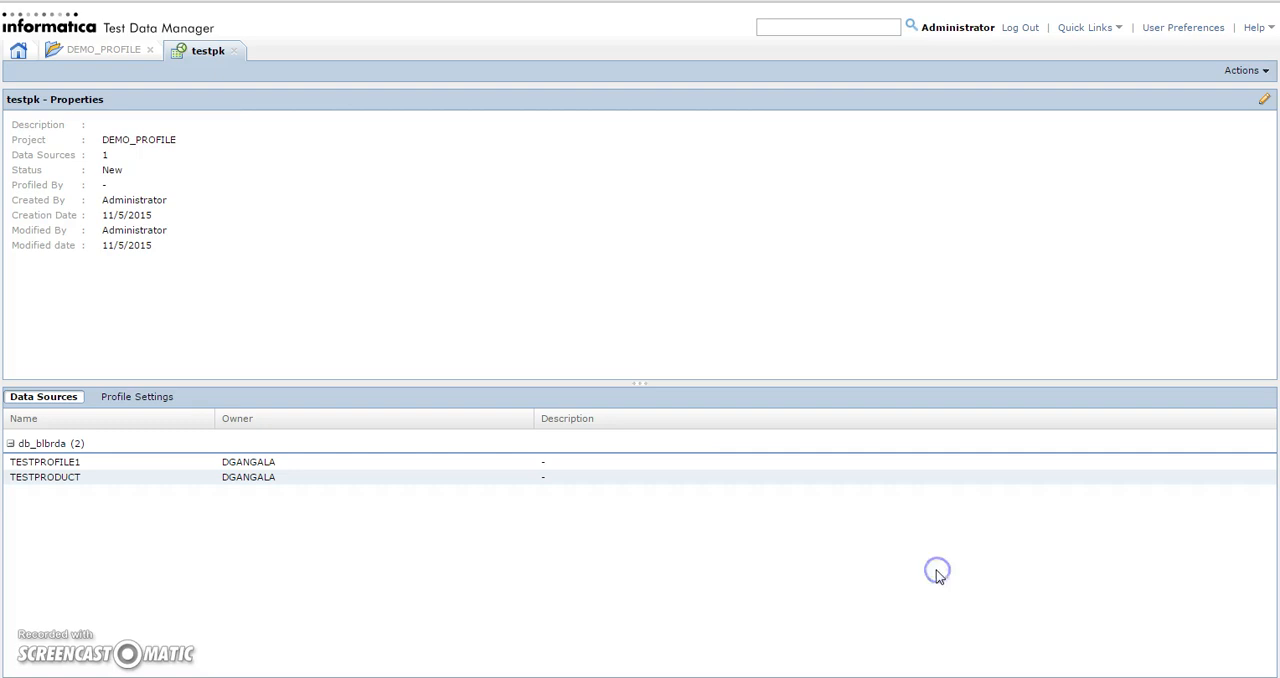
Check the status of the testpk profiling job in the DEMO_PROFILE project's job monitor, refreshing the job list
left_click(102, 50)
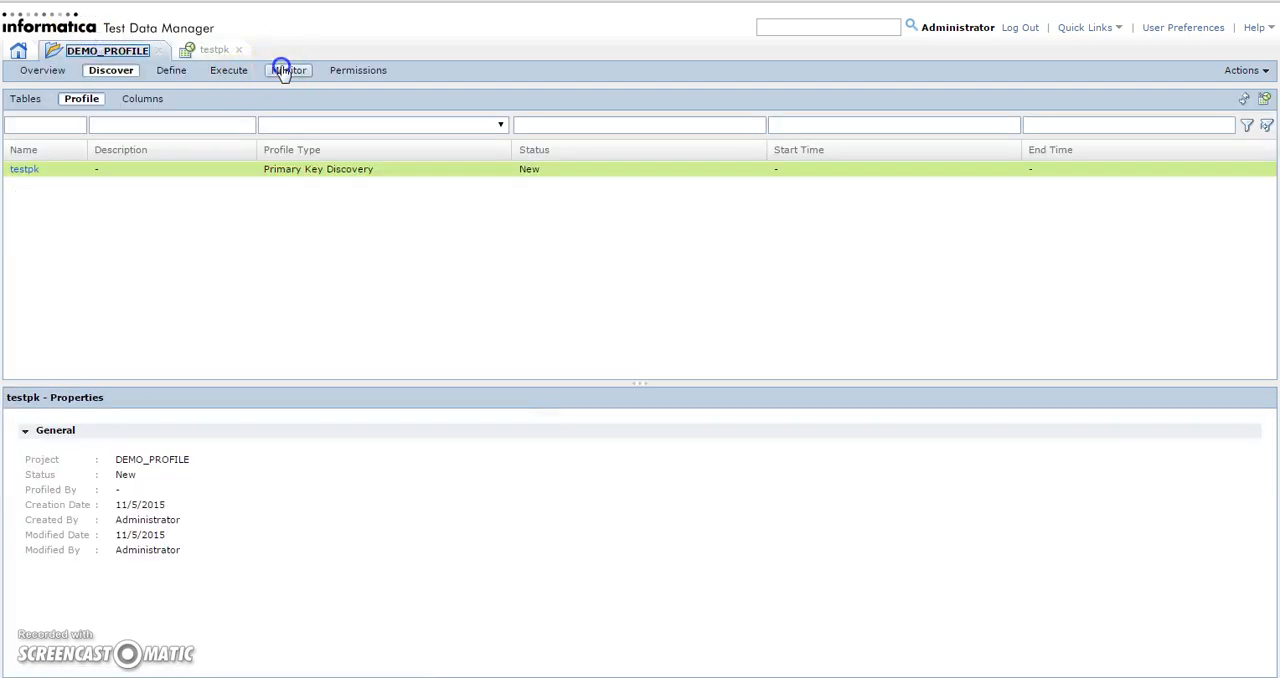
left_click(286, 71)
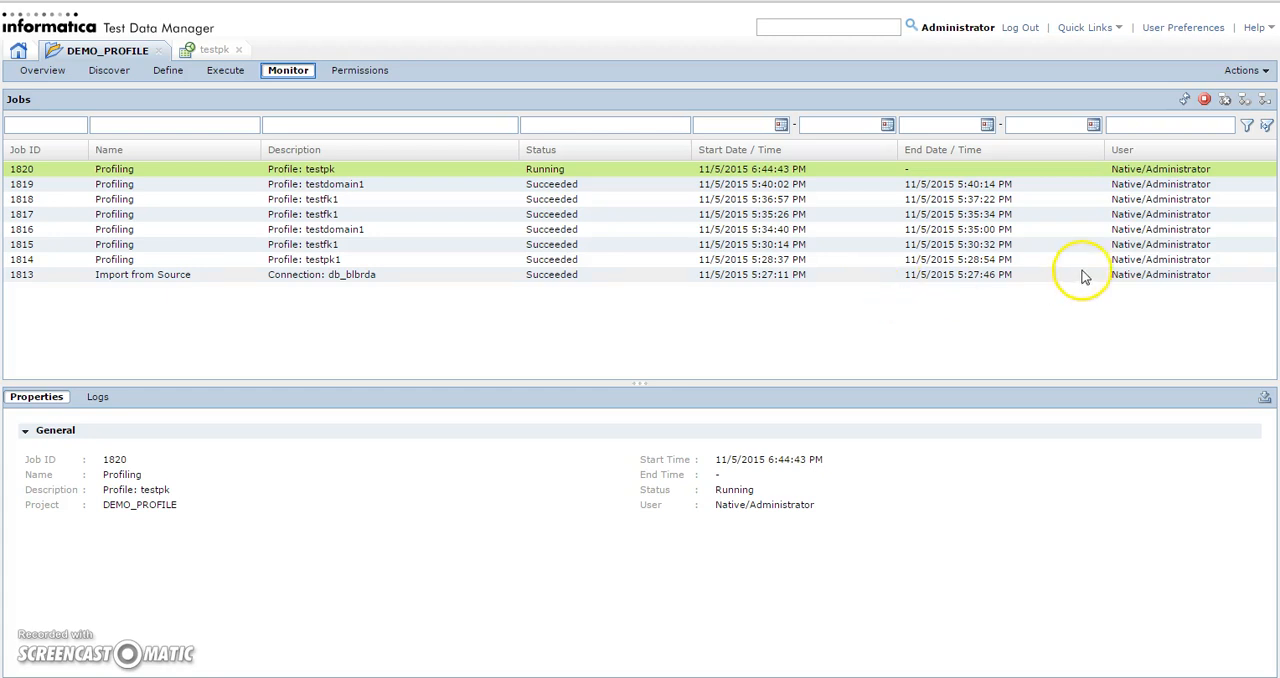
left_click(1183, 101)
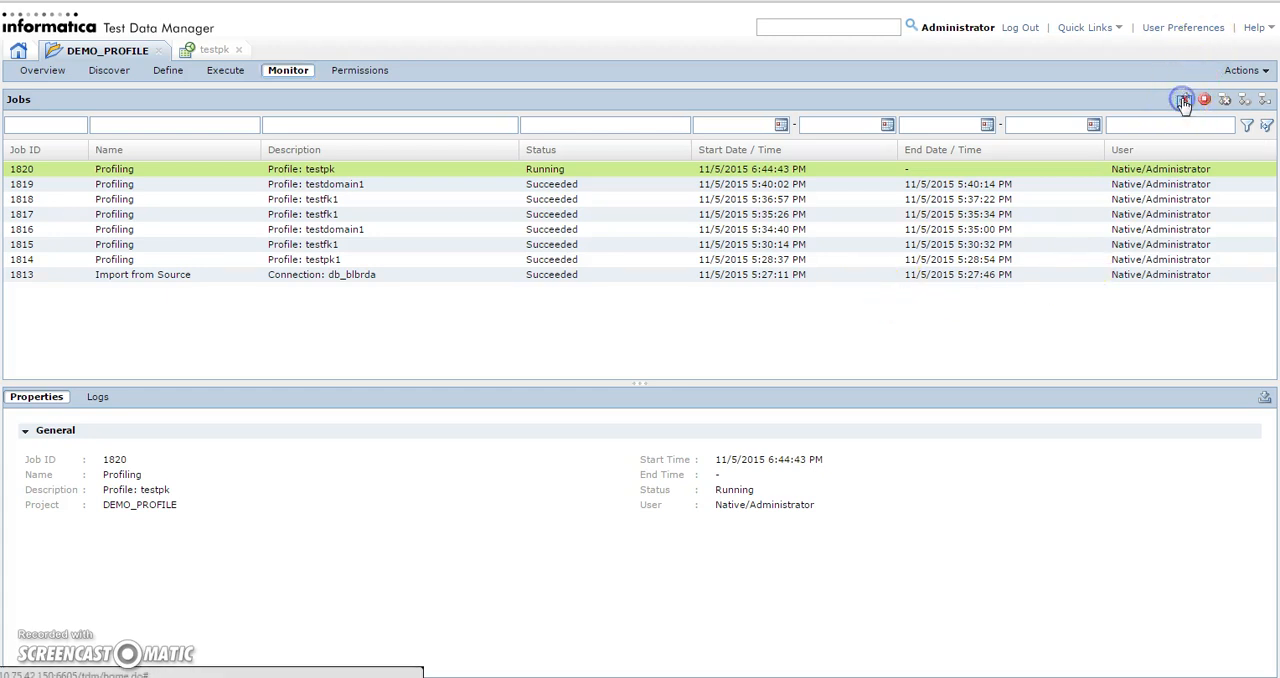
left_click(562, 172)
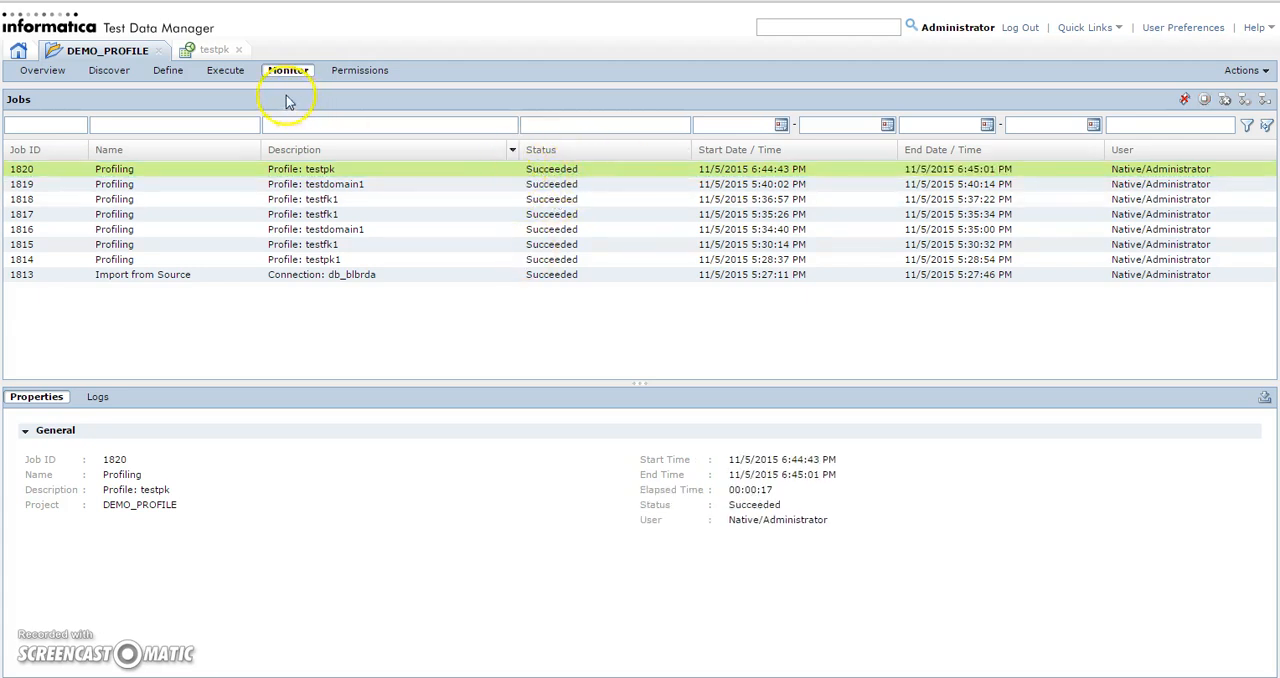
Close the outdated testpk profile view and reopen testpk from the DEMO_PROFILE project's profiles
left_click(240, 49)
left_click(110, 70)
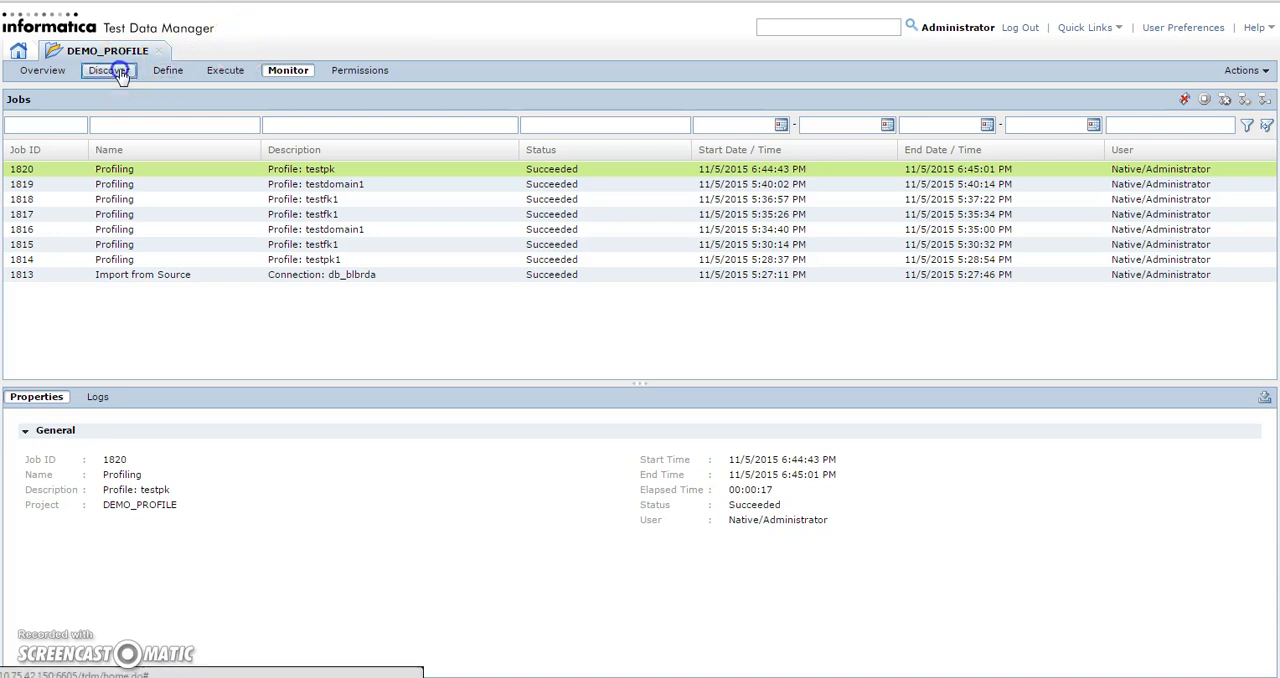
left_click(34, 174)
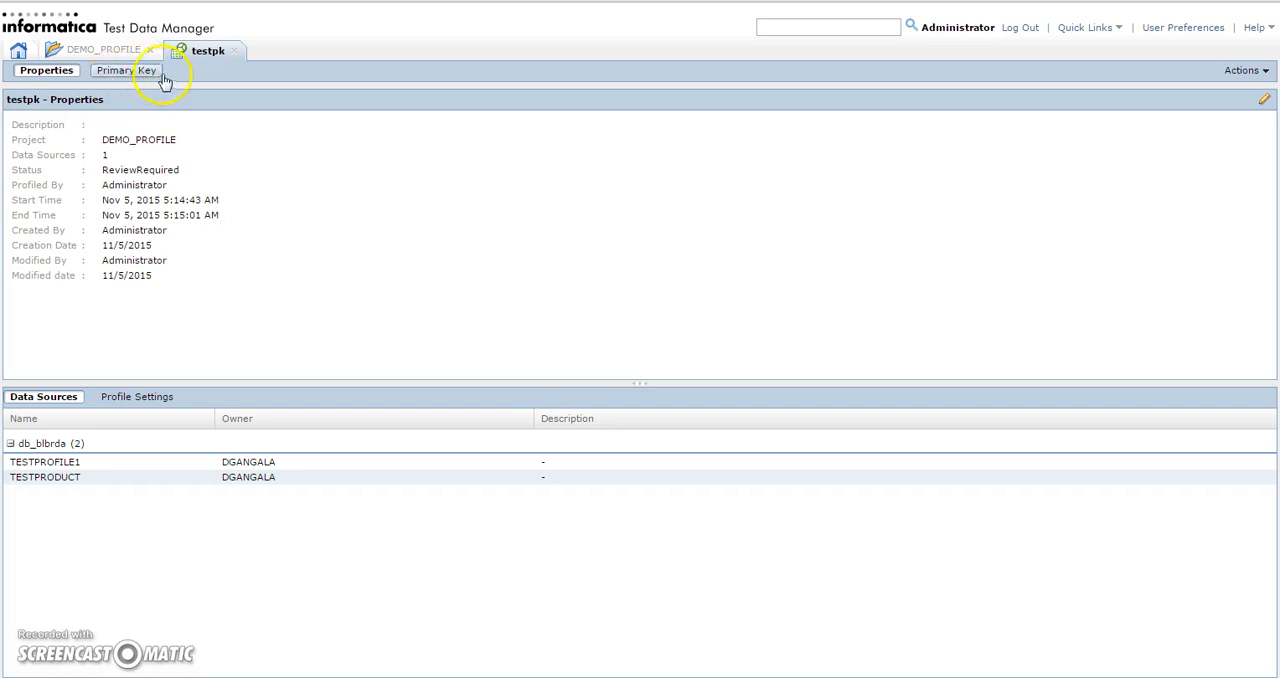
Review the primary key candidates found for testpk and compare them with the rows queried from testproduct and testprofile1 in the SQL editor
left_click(127, 71)
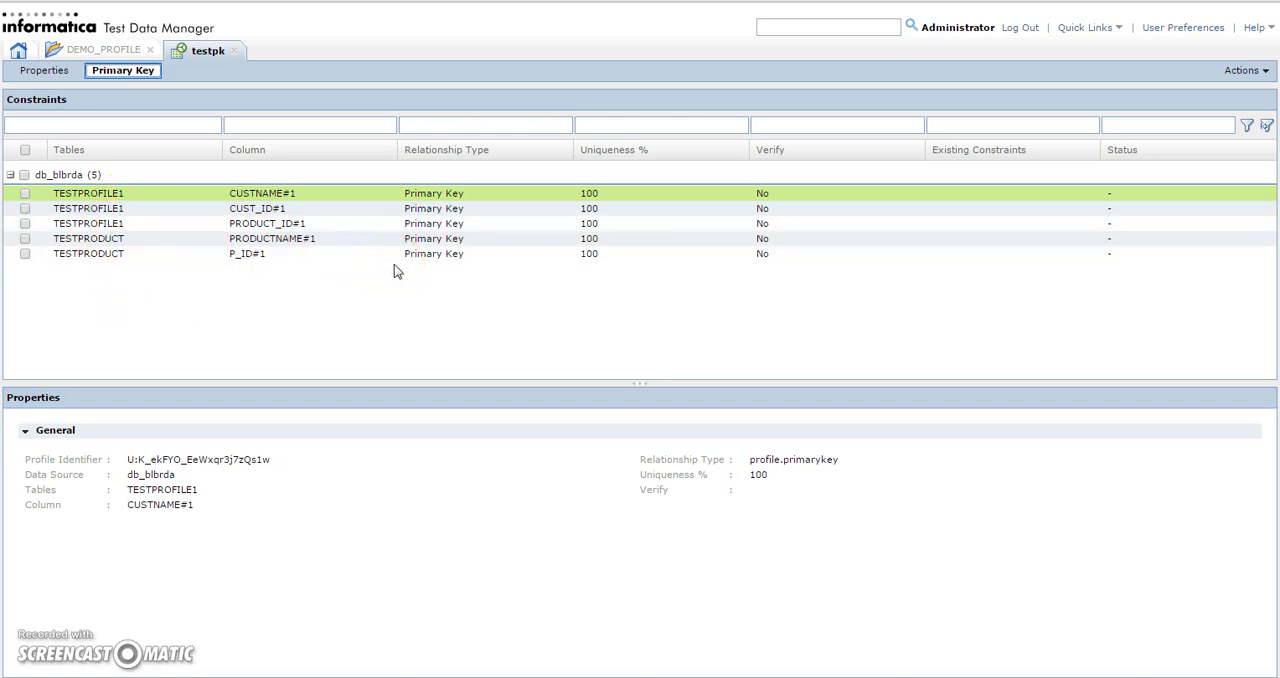
key("alt+Tab")
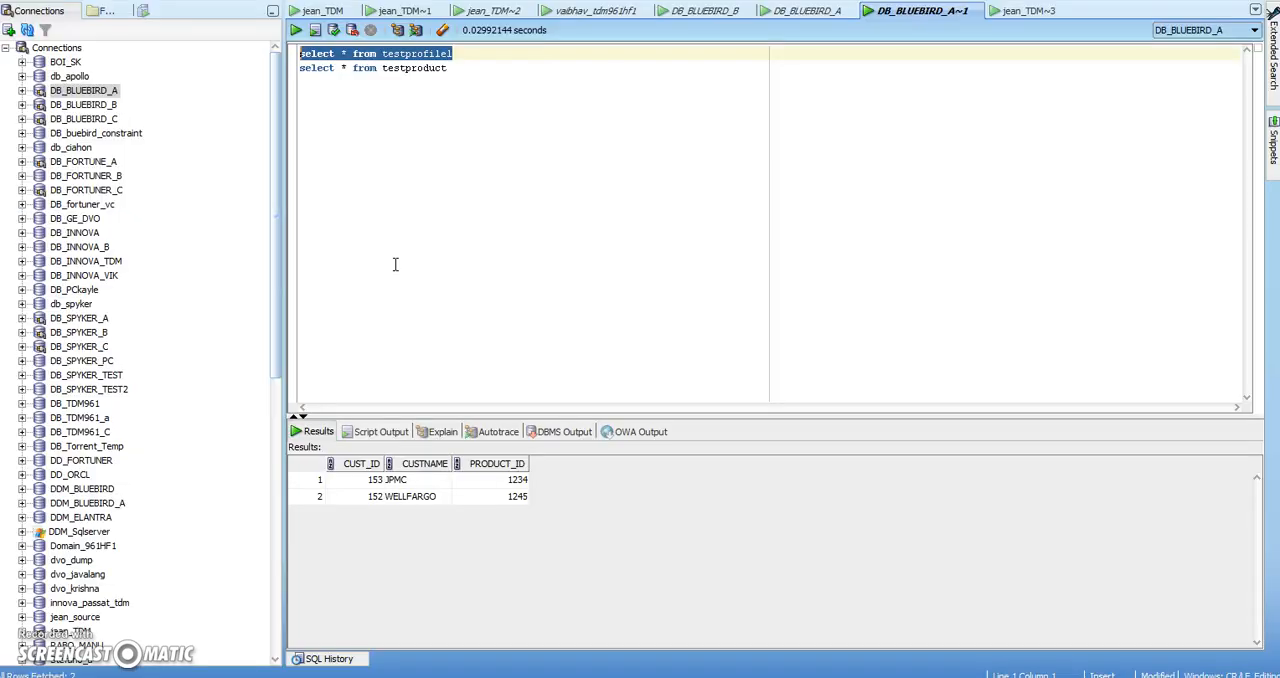
left_click_drag(464, 67, 296, 63)
left_click(408, 84)
left_click_drag(446, 68, 289, 70)
left_click(295, 30)
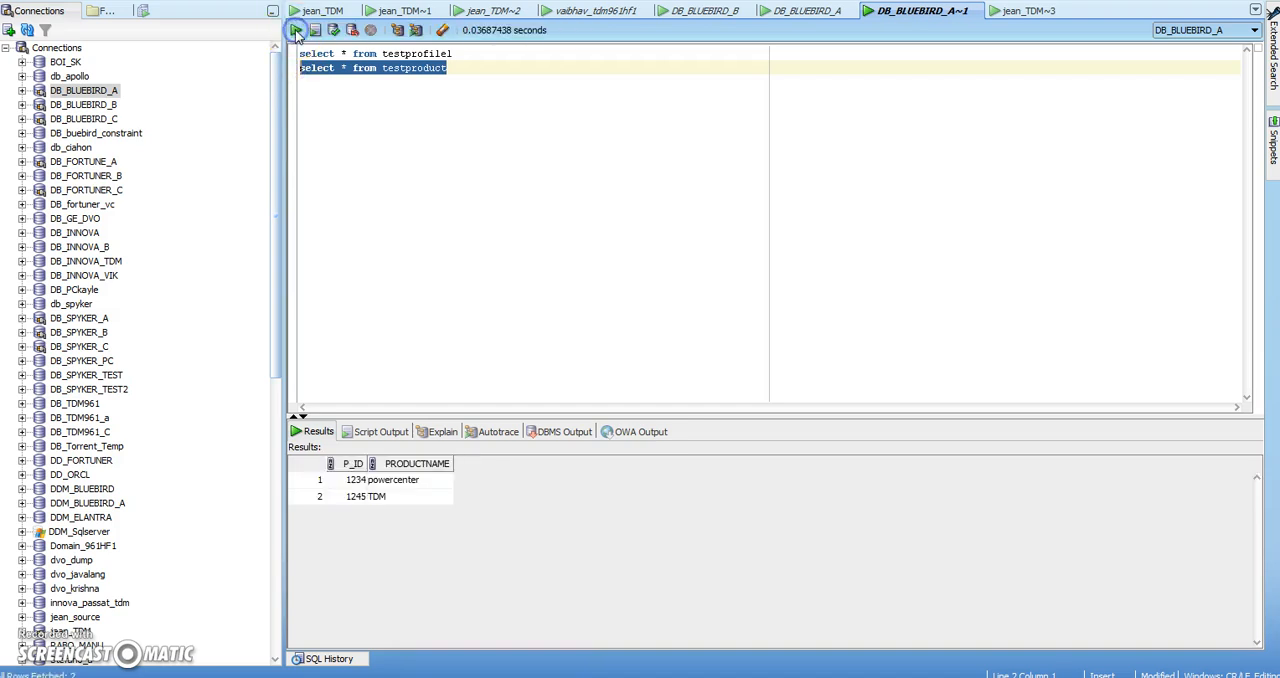
left_click_drag(464, 52, 298, 54)
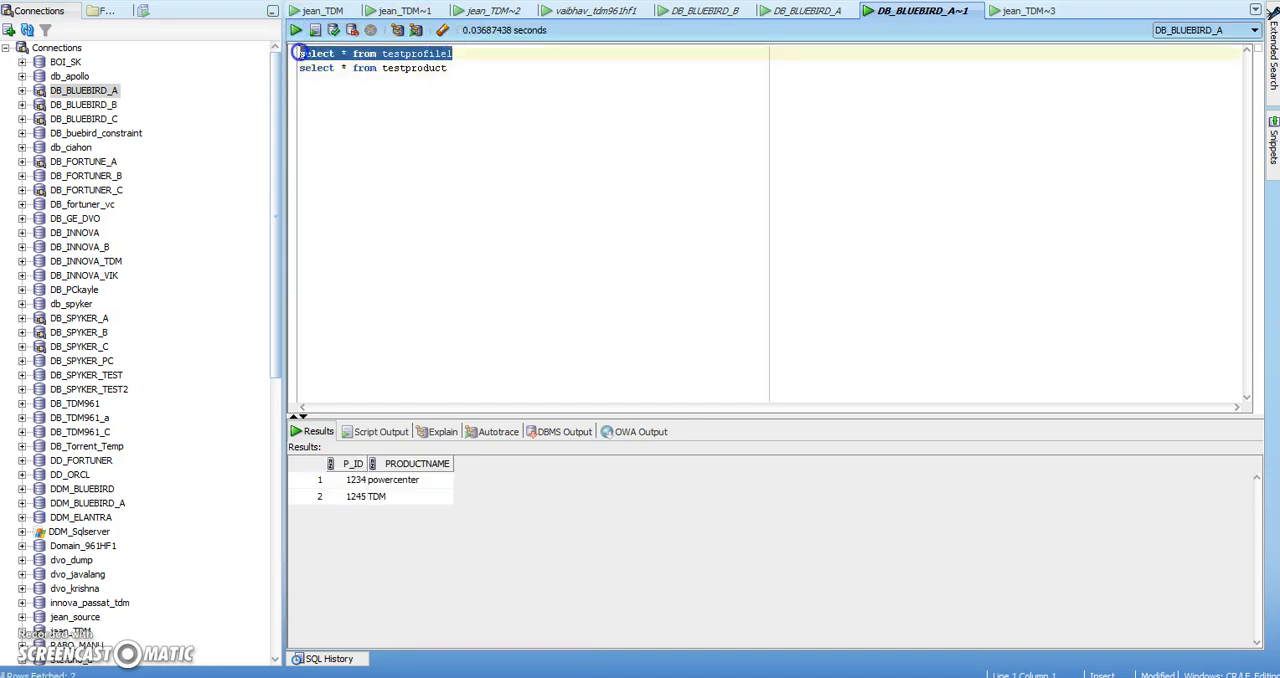
left_click(295, 30)
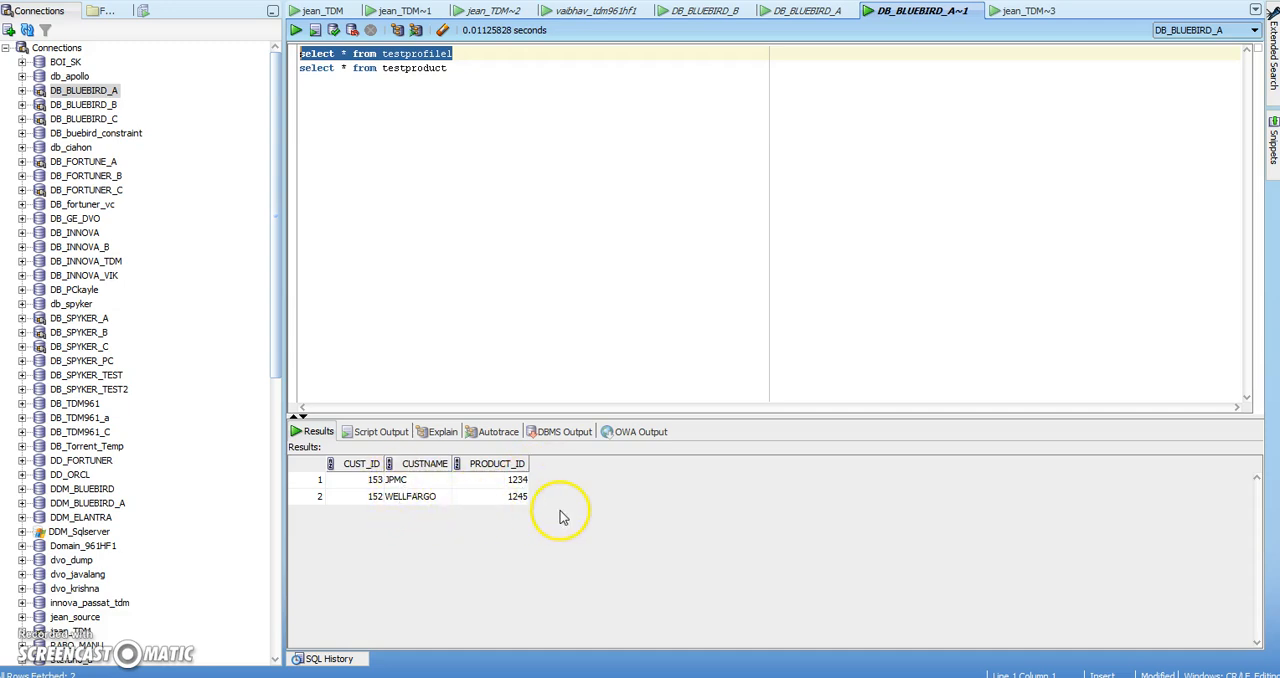
Return to Test Data Manager and approve the CUST_ID#1 column of TESTPROFILE1 as a primary key
key("alt+Tab")
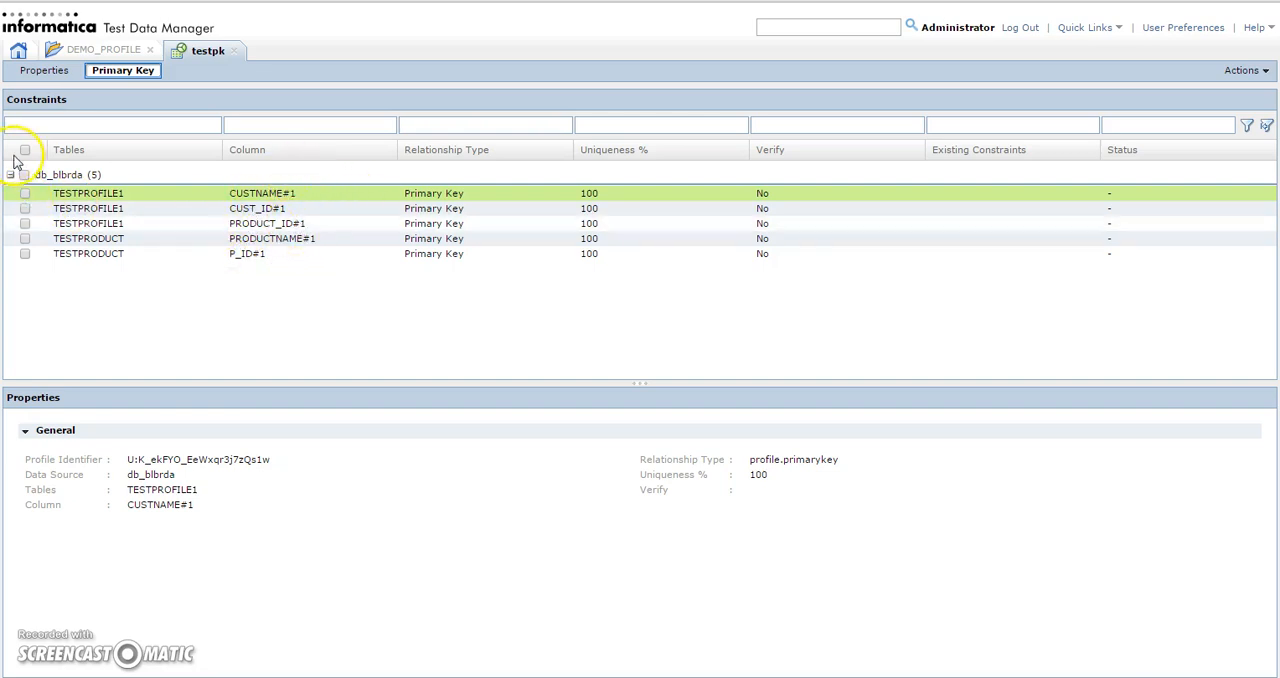
left_click(25, 208)
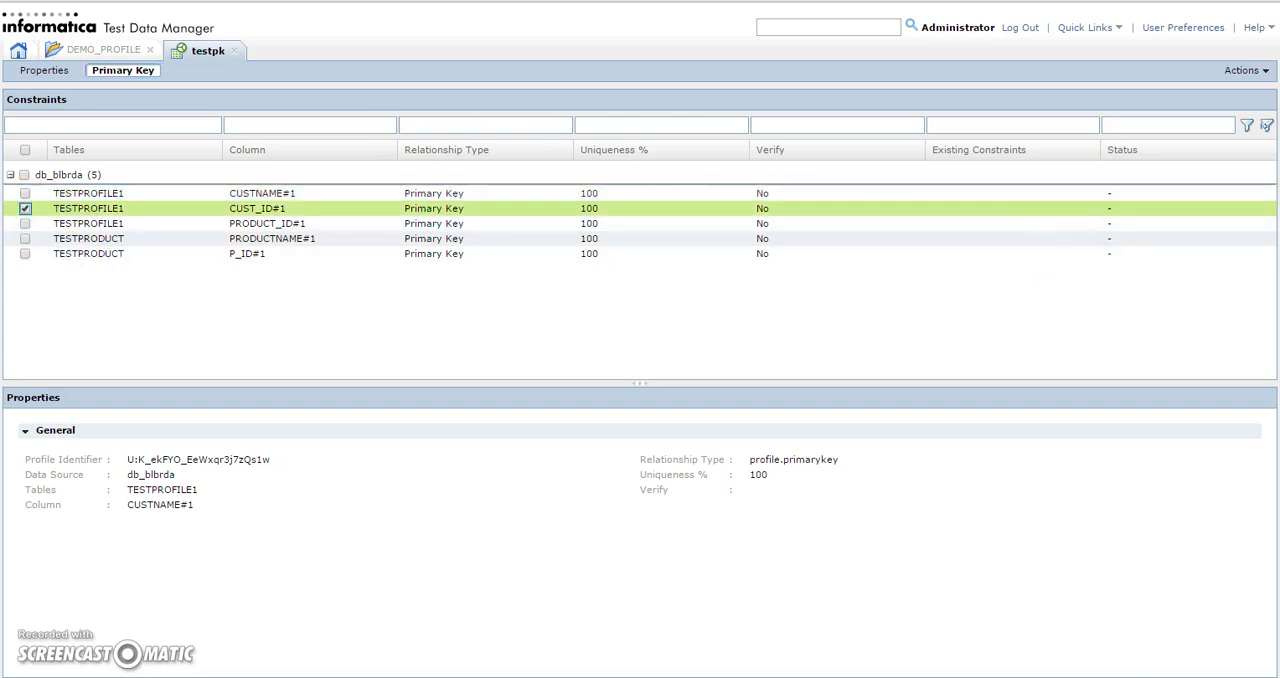
left_click(1246, 70)
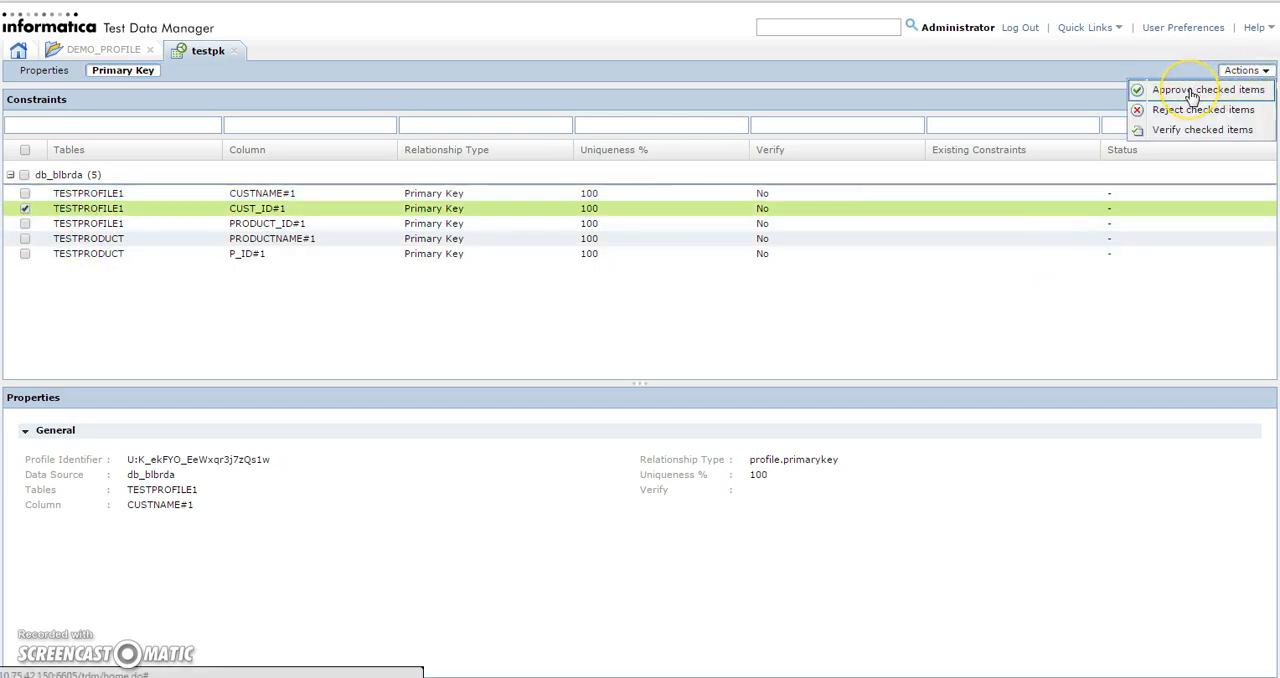
left_click(1192, 91)
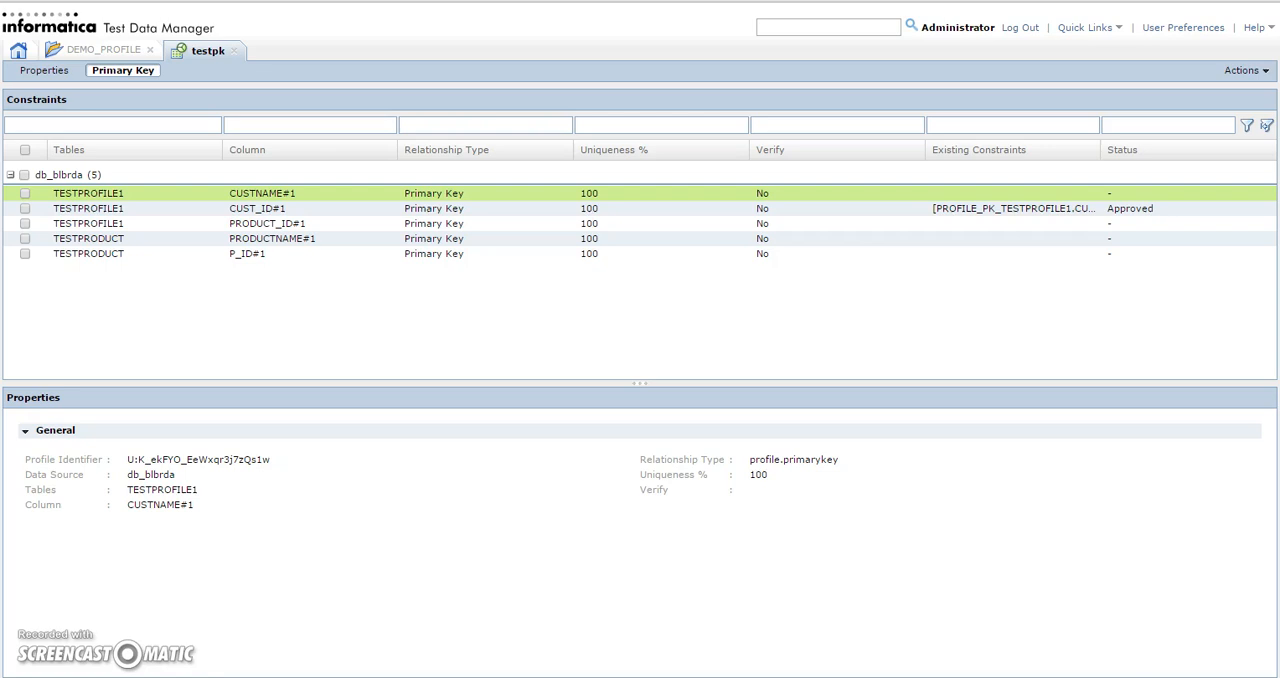
Close the testpk profile view and return to the DEMO_PROFILE project's profiles
key("alt+Tab")
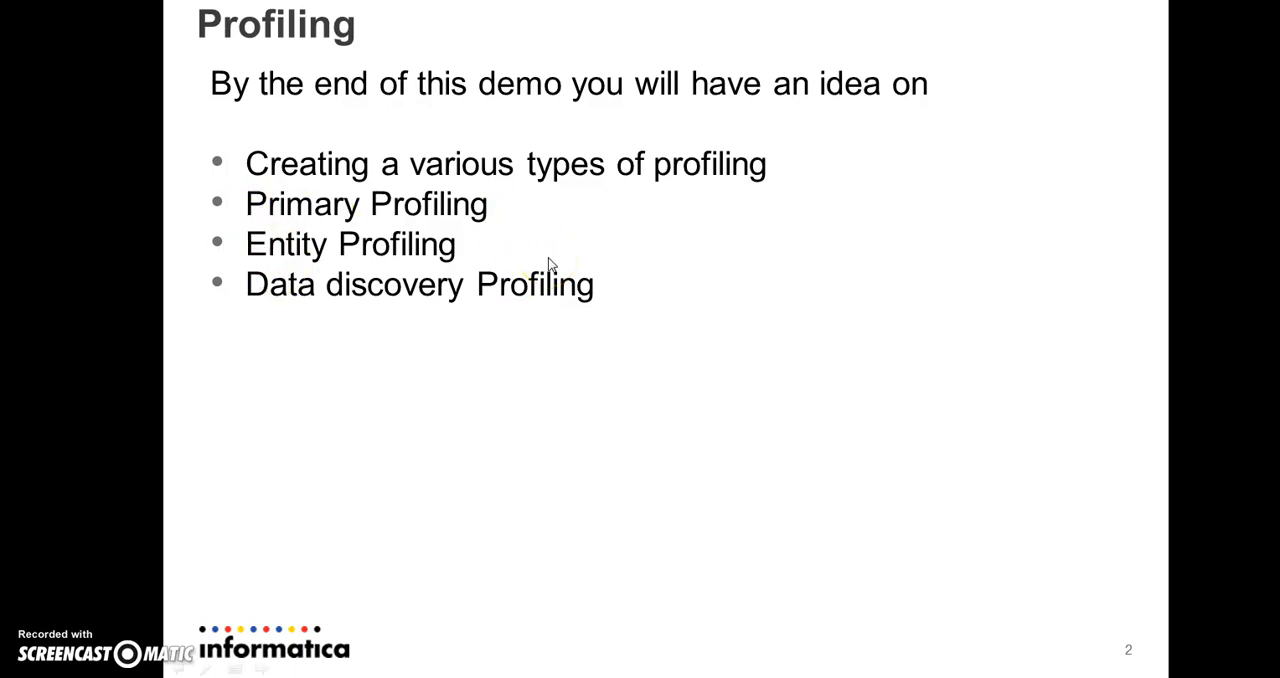
key("alt+Tab")
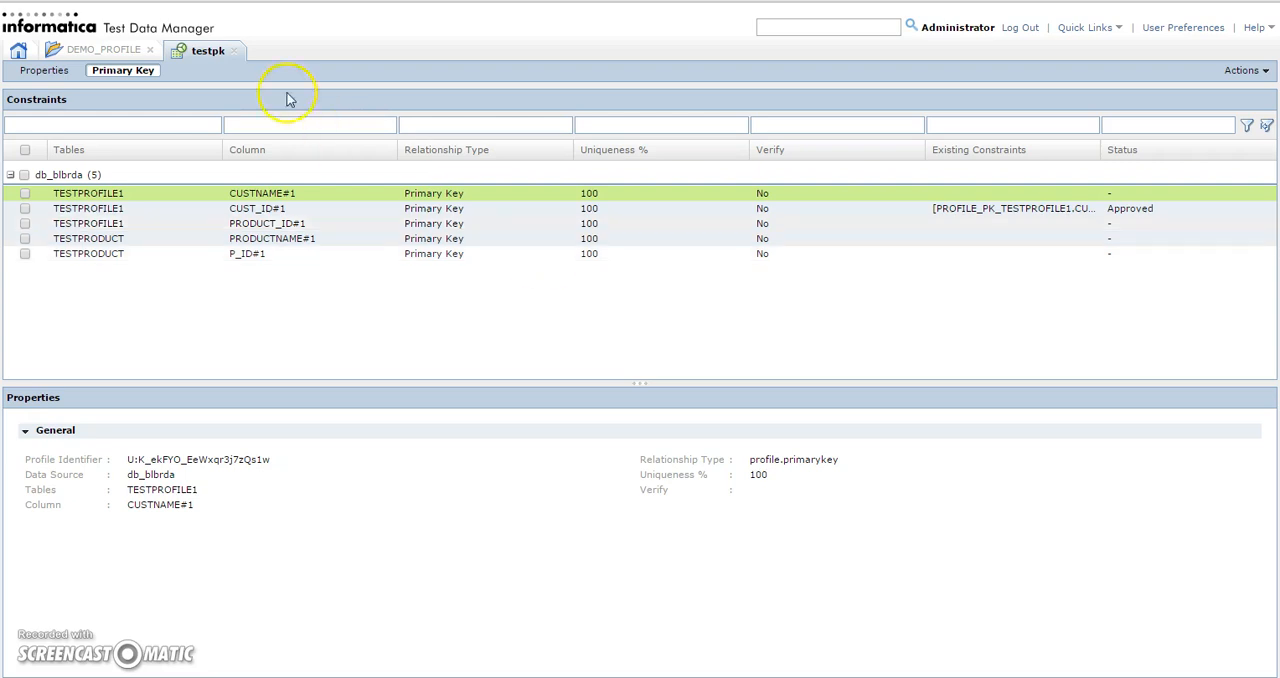
left_click(234, 51)
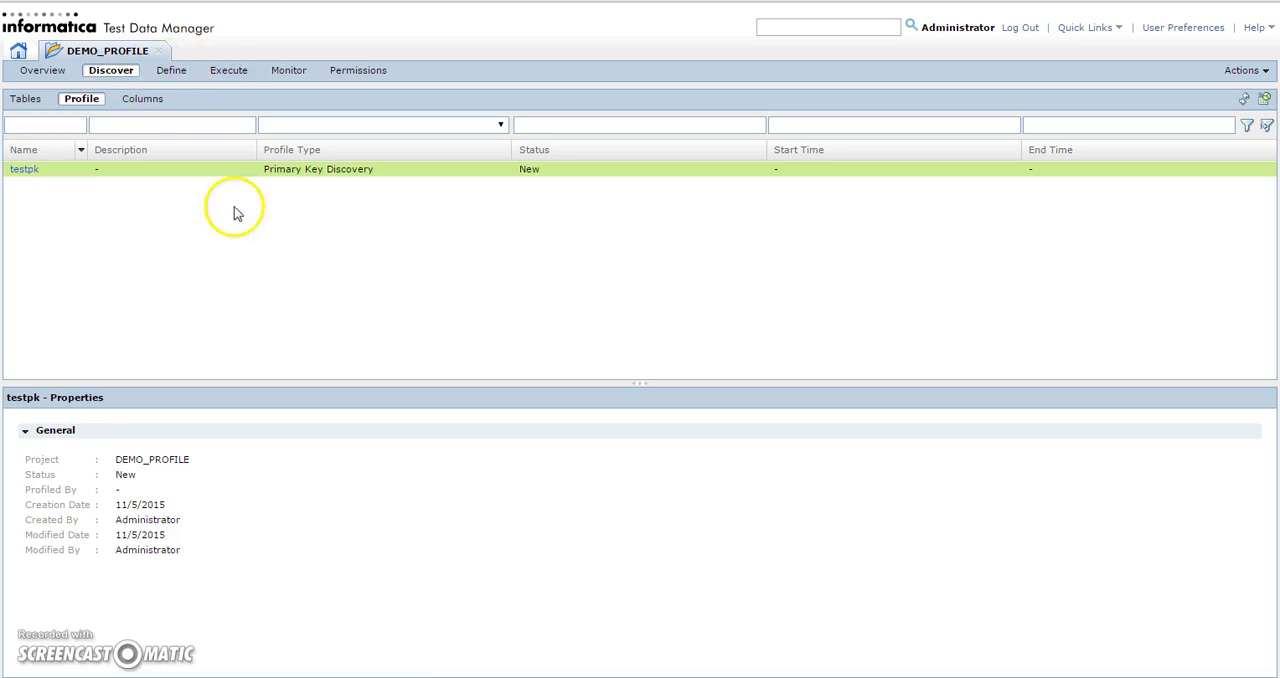
Switch to the SQL editor and query all rows of testproduct to compare its key values with testprofile1
key("alt+Tab")
key("alt+Tab")
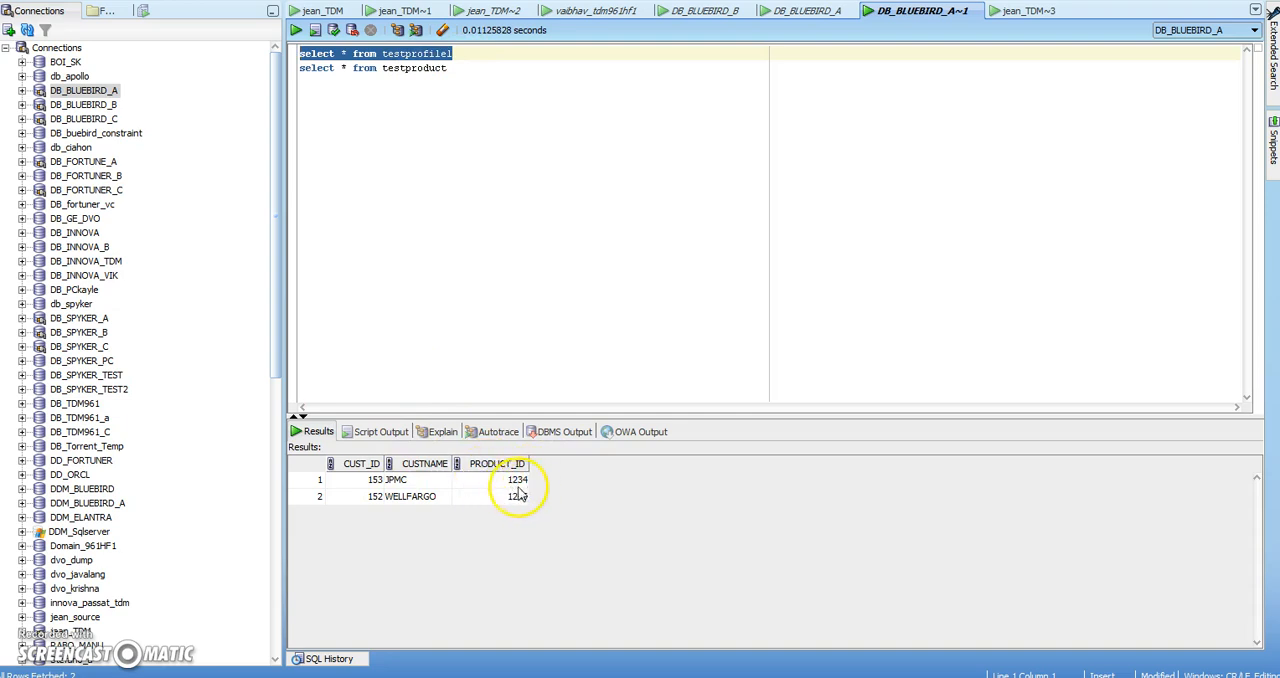
left_click_drag(449, 68, 293, 68)
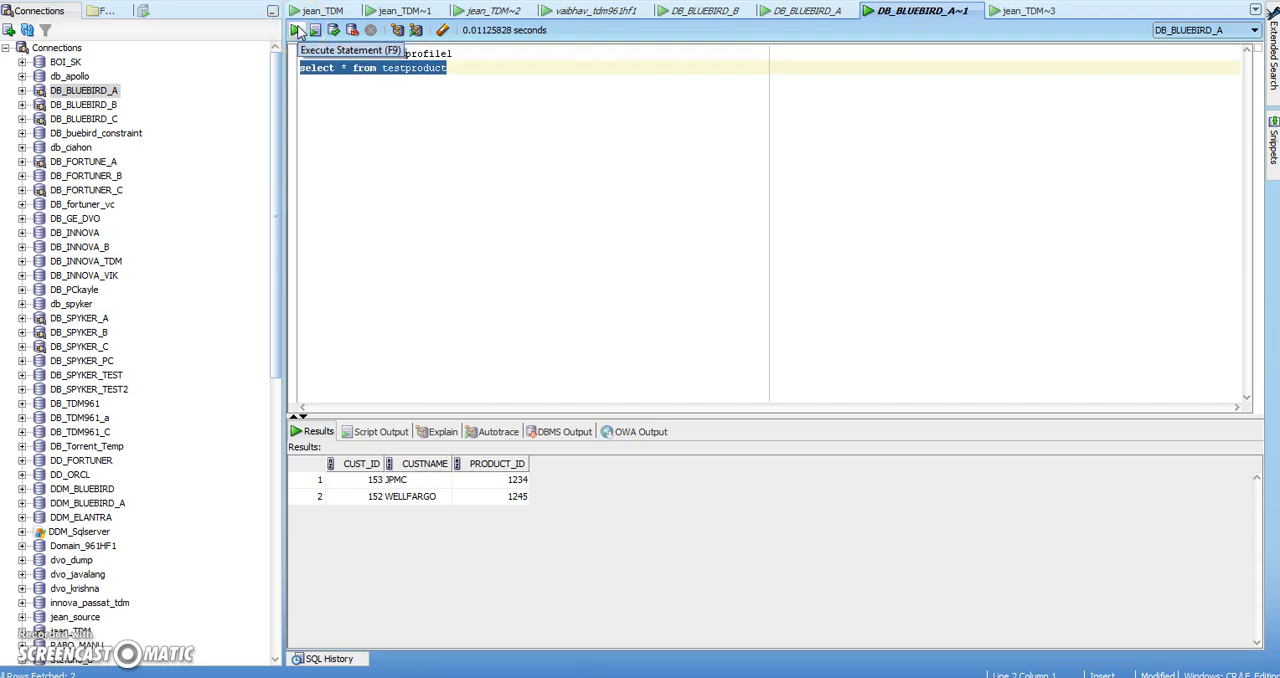
left_click(298, 31)
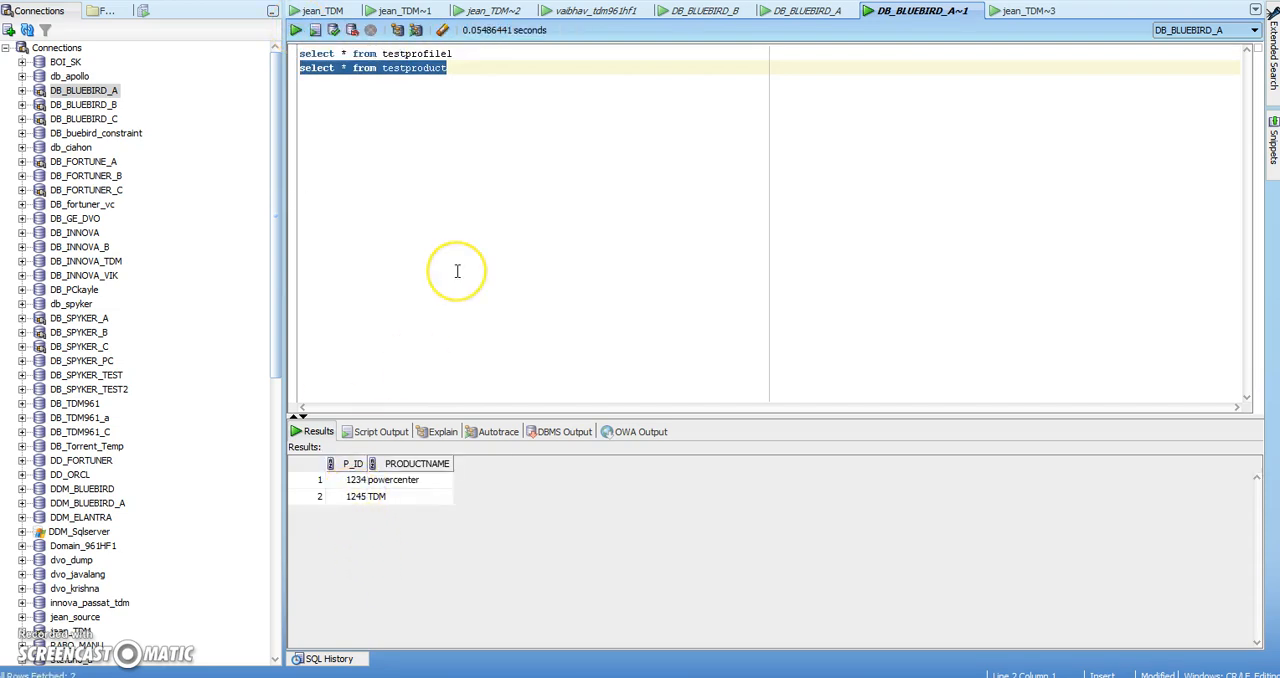
Return to Test Data Manager and start a new profile named testfk with the Entity and Primary Key types enabled
key("alt+Tab")
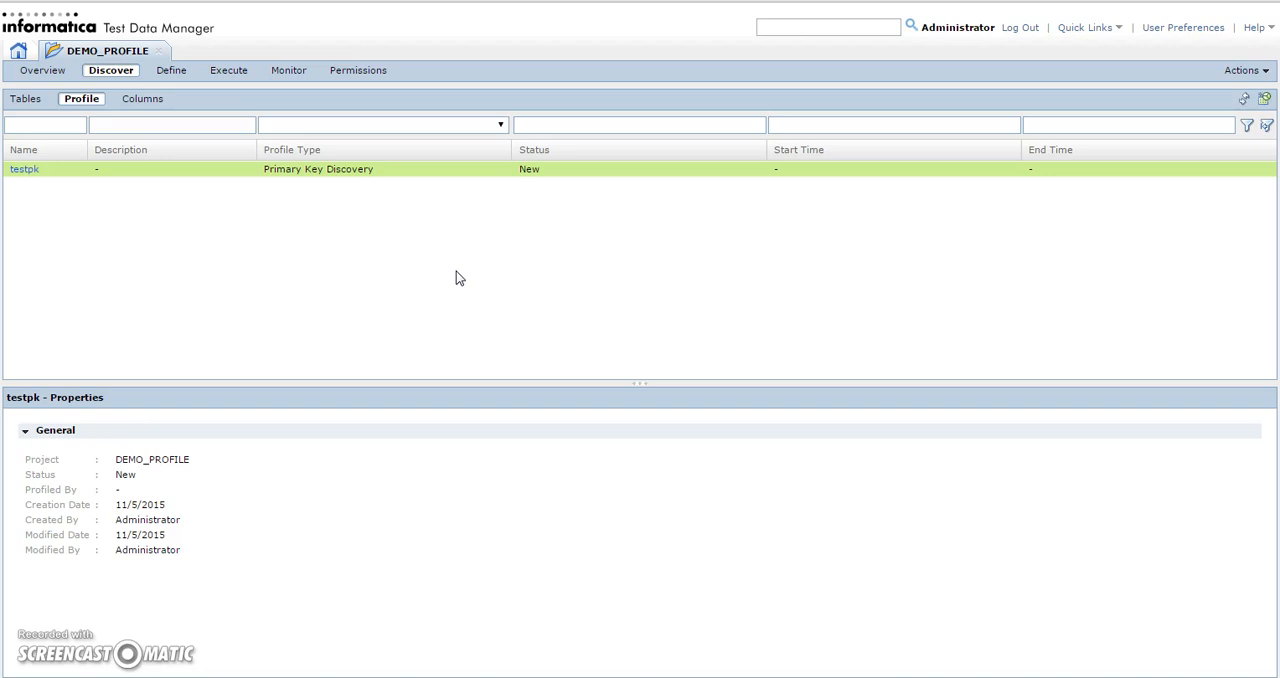
left_click(1263, 100)
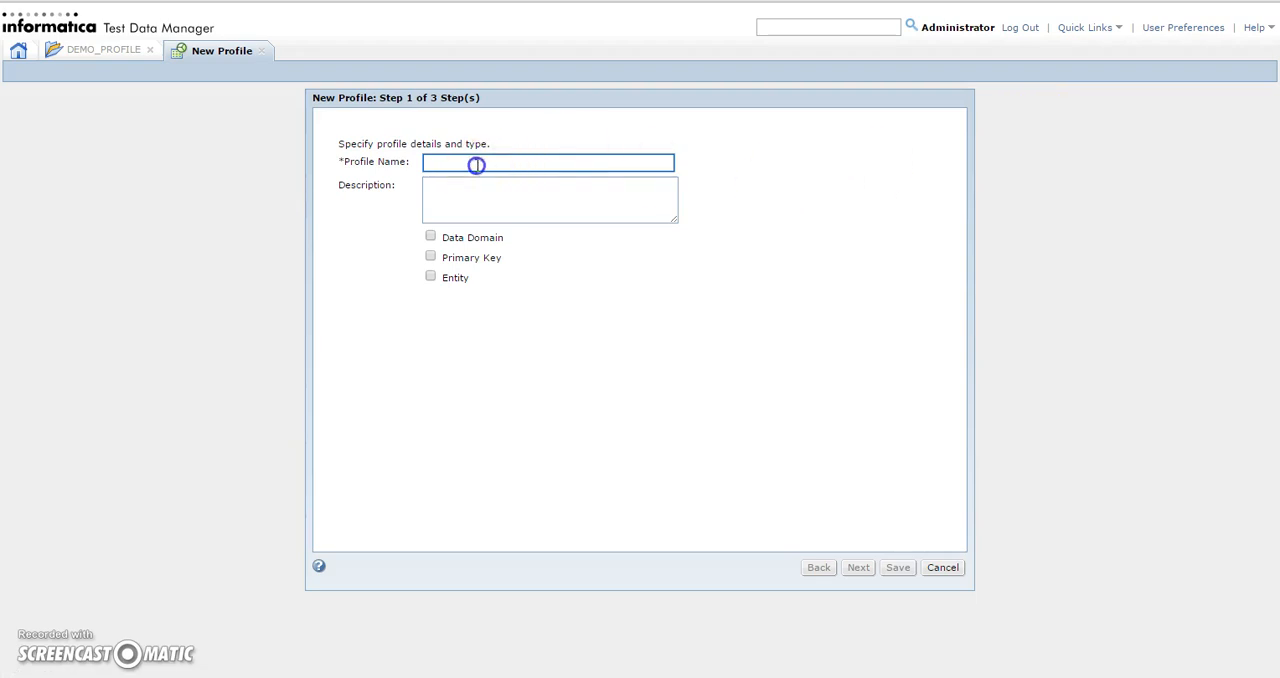
type("testfk")
left_click(430, 277)
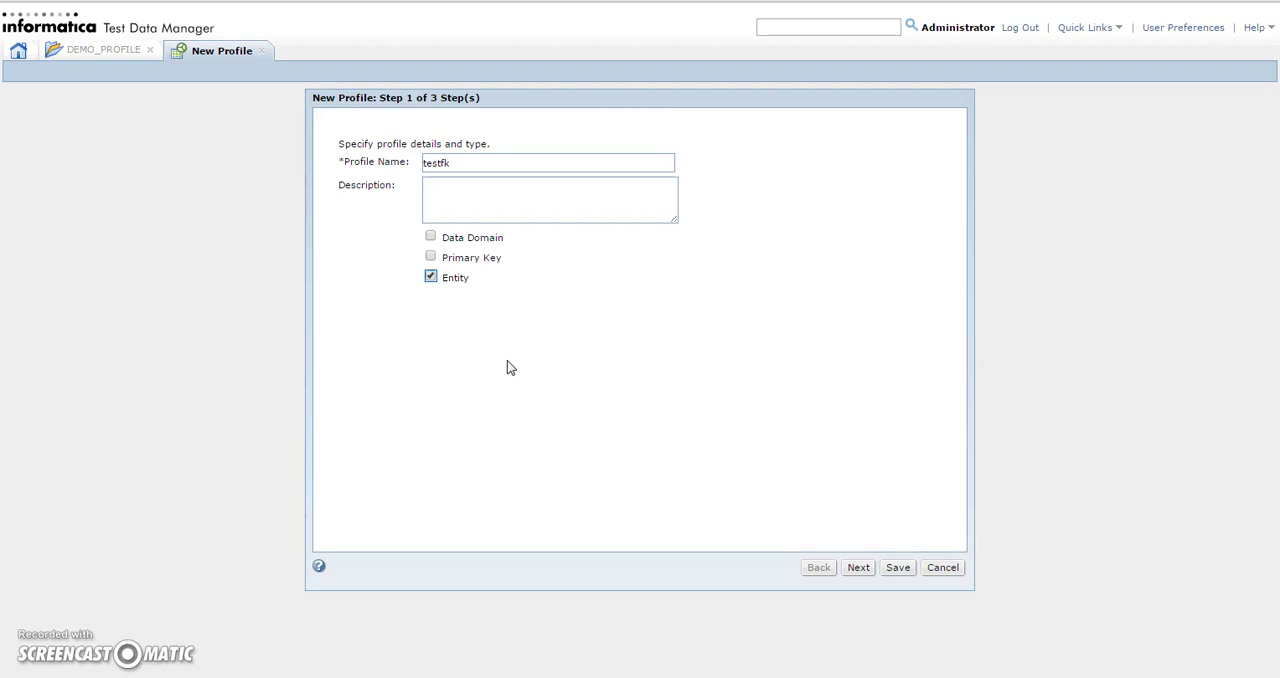
left_click(431, 259)
Add both db_blbrda tables, TESTPRODUCT and TESTPROFILE1, to the testfk profile and proceed to its sampling options
left_click(858, 568)
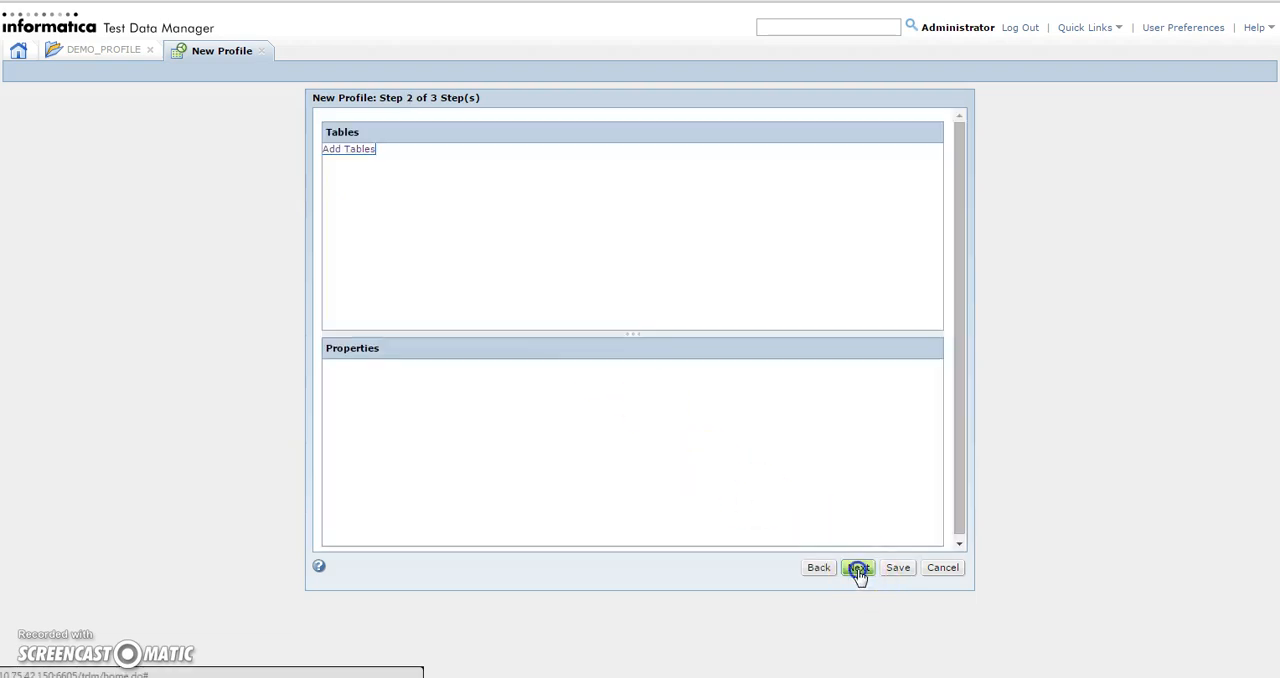
left_click(350, 150)
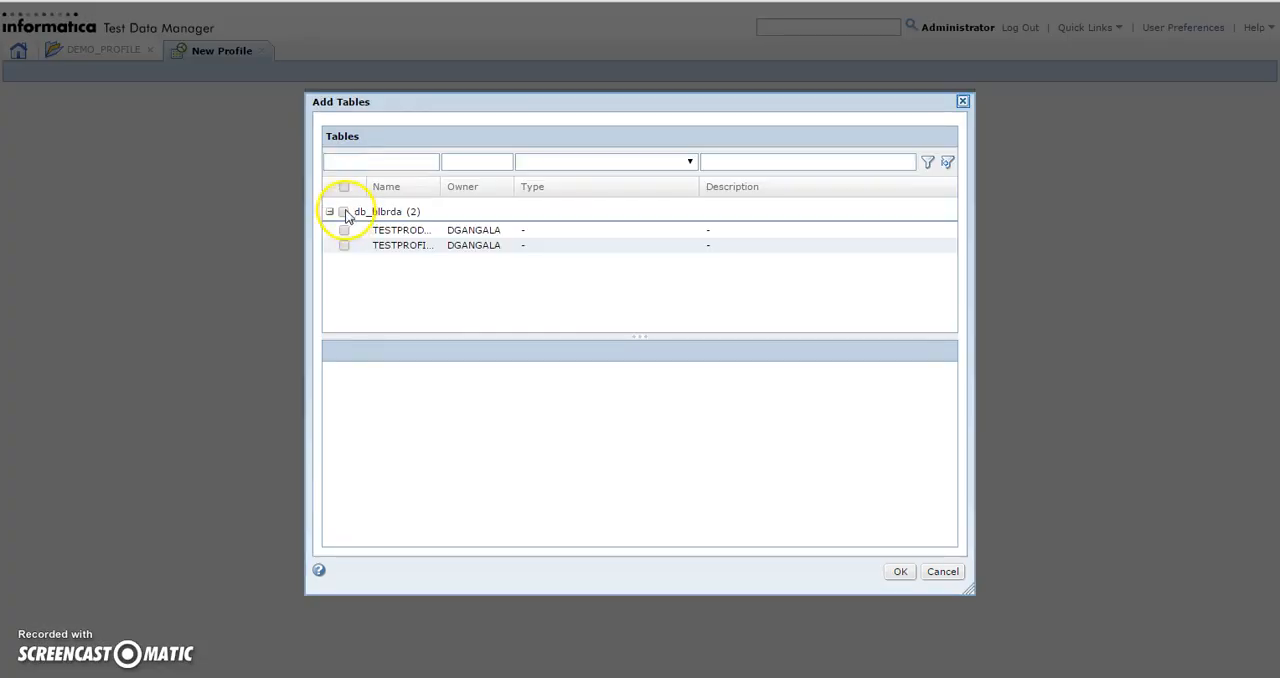
left_click(345, 212)
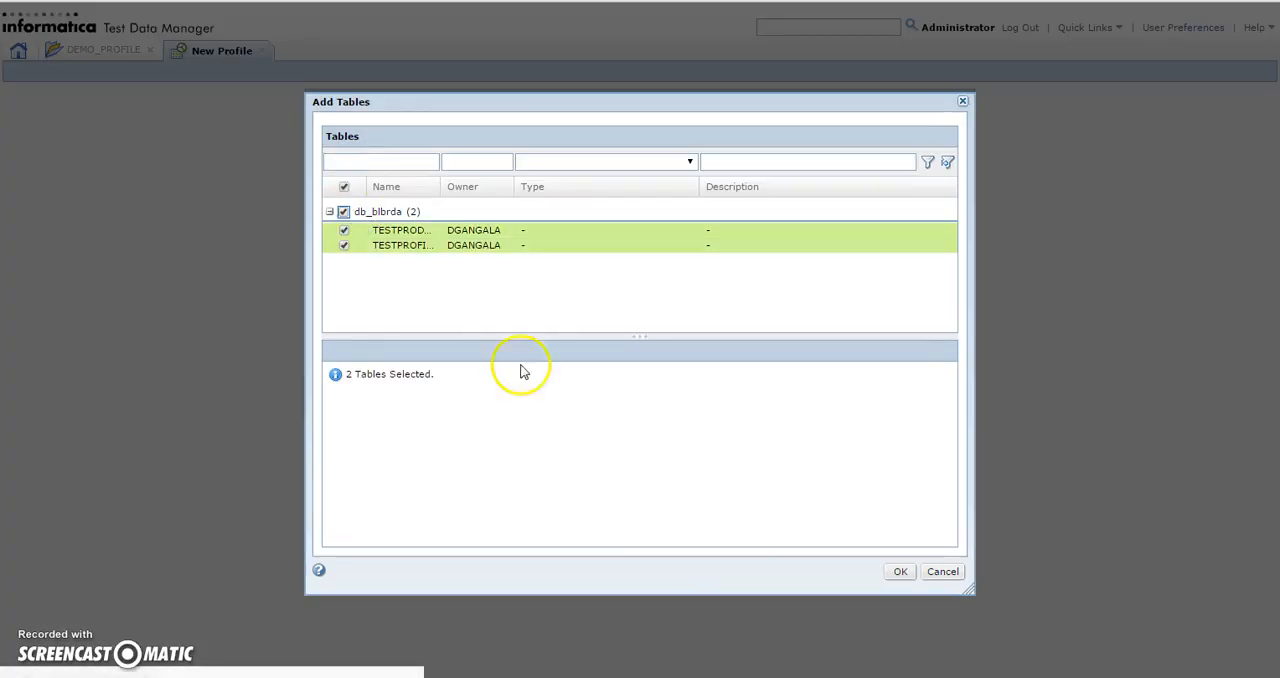
left_click(899, 571)
left_click(863, 570)
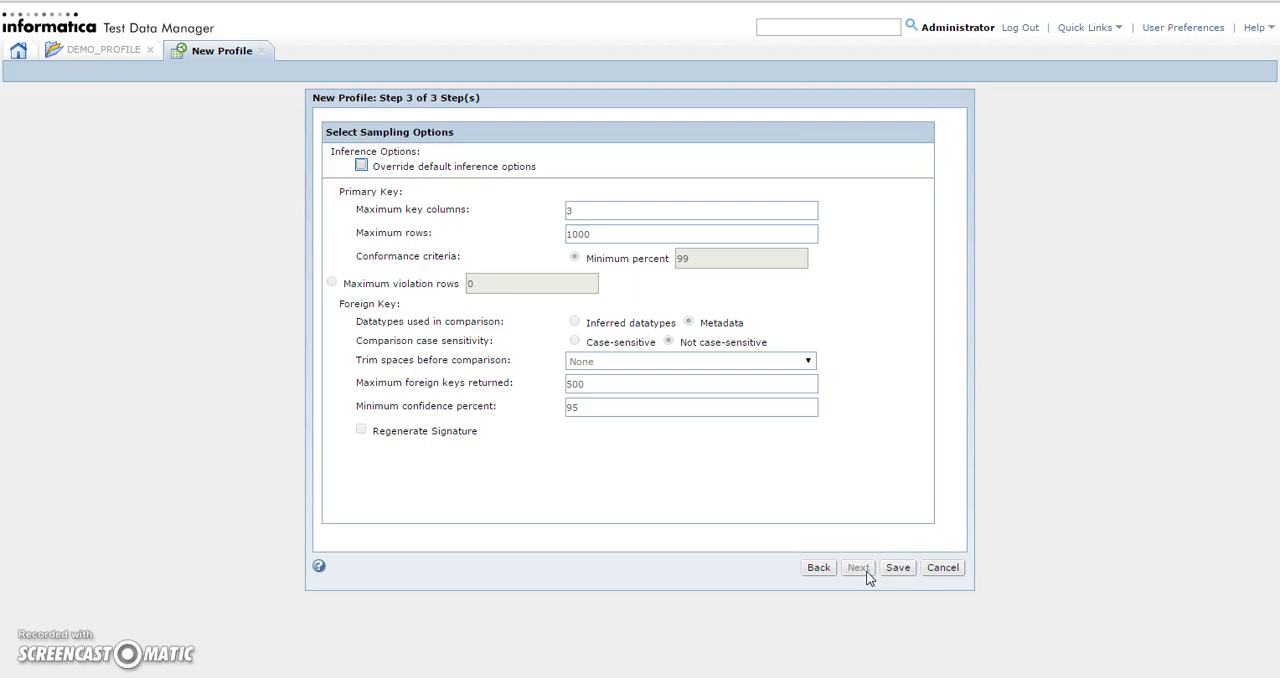
Save the testfk profile with the default sampling options and execute it with the db_blbrda connection
left_click(898, 568)
left_click(897, 567)
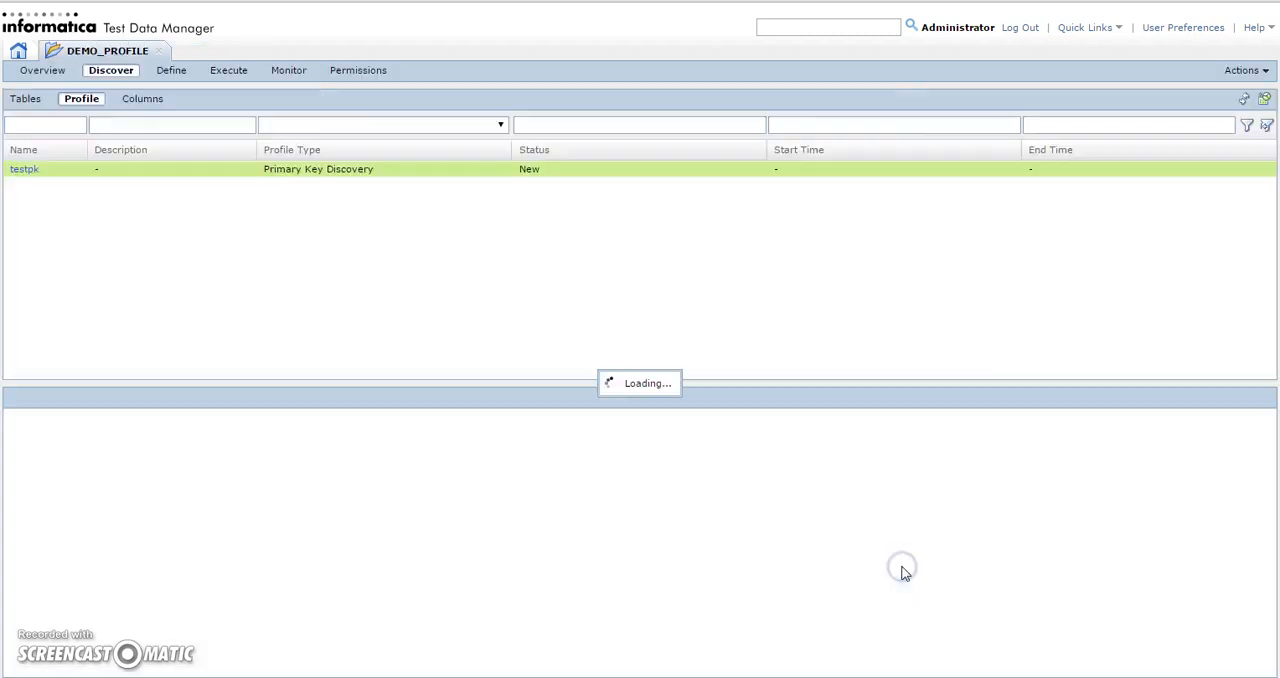
left_click(1245, 71)
left_click(1196, 90)
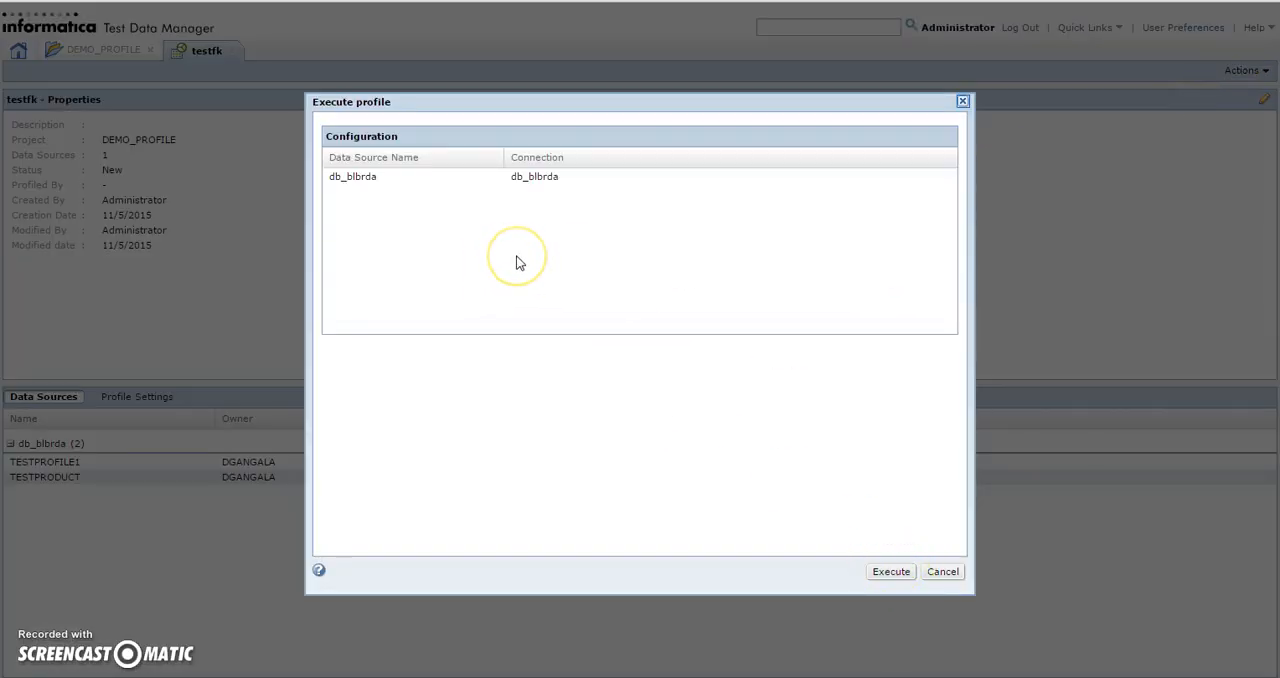
left_click(891, 573)
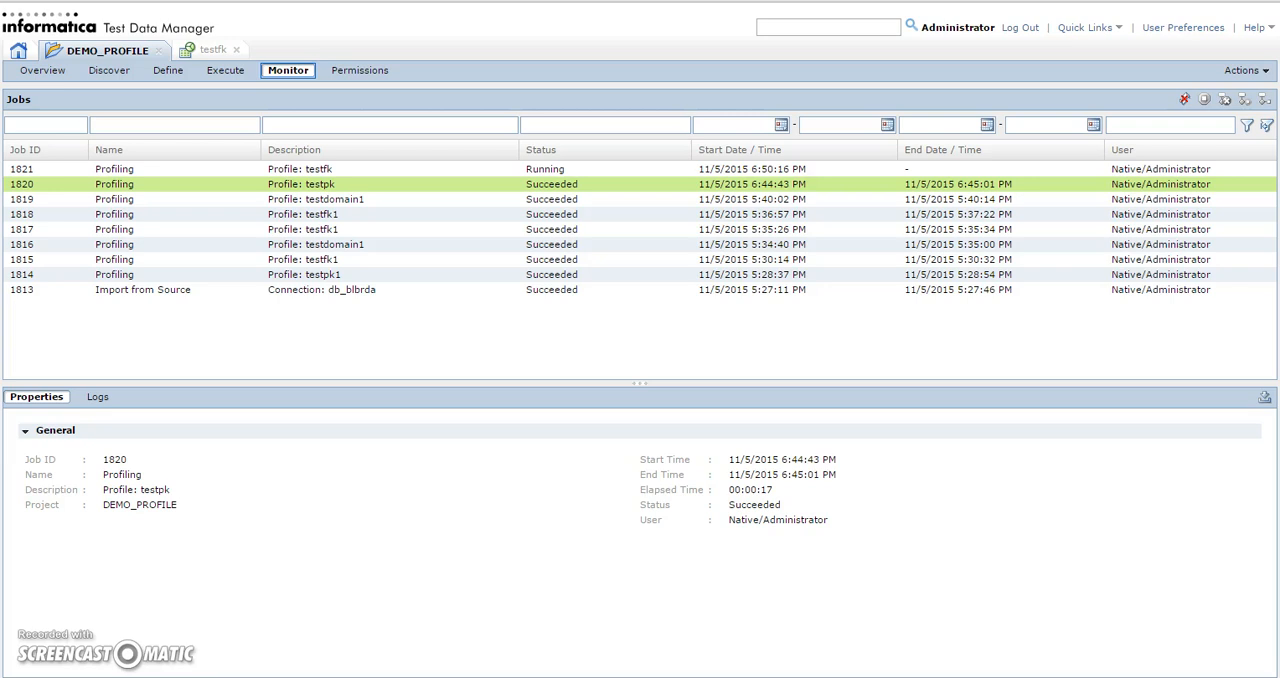
Check the testfk job in the job monitor and reopen the testfk profile from the DEMO_PROFILE project's profiles
left_click(429, 172)
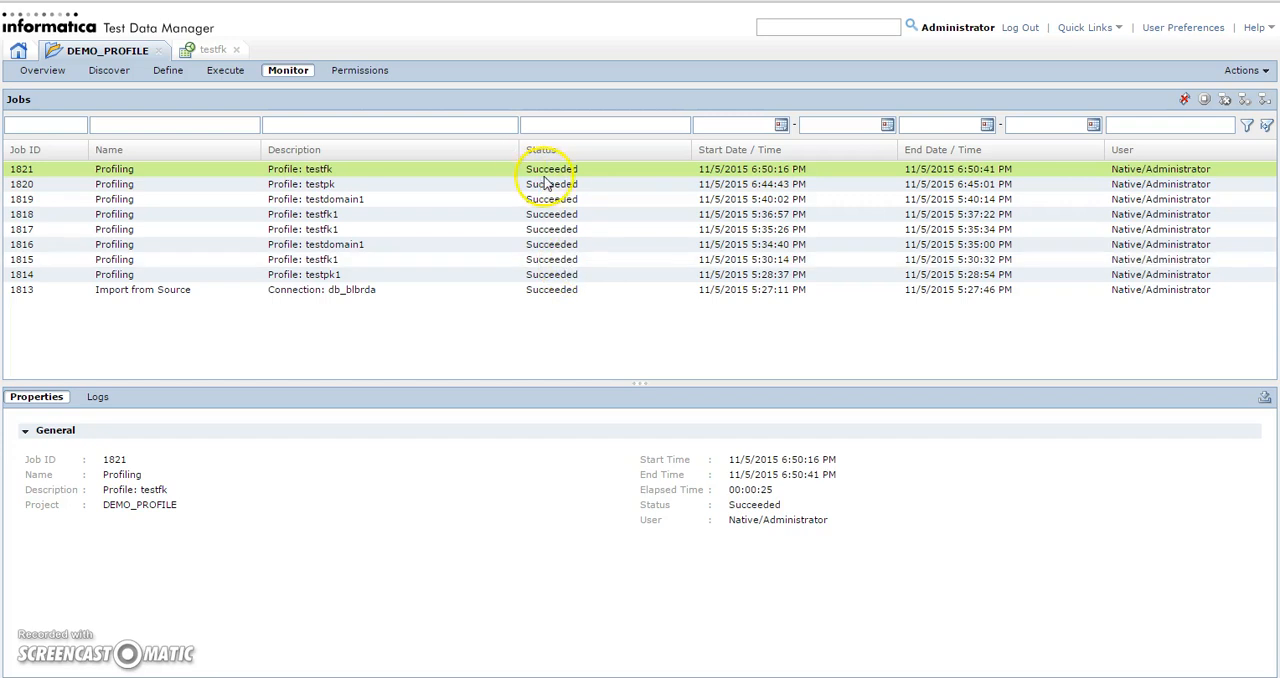
left_click(236, 49)
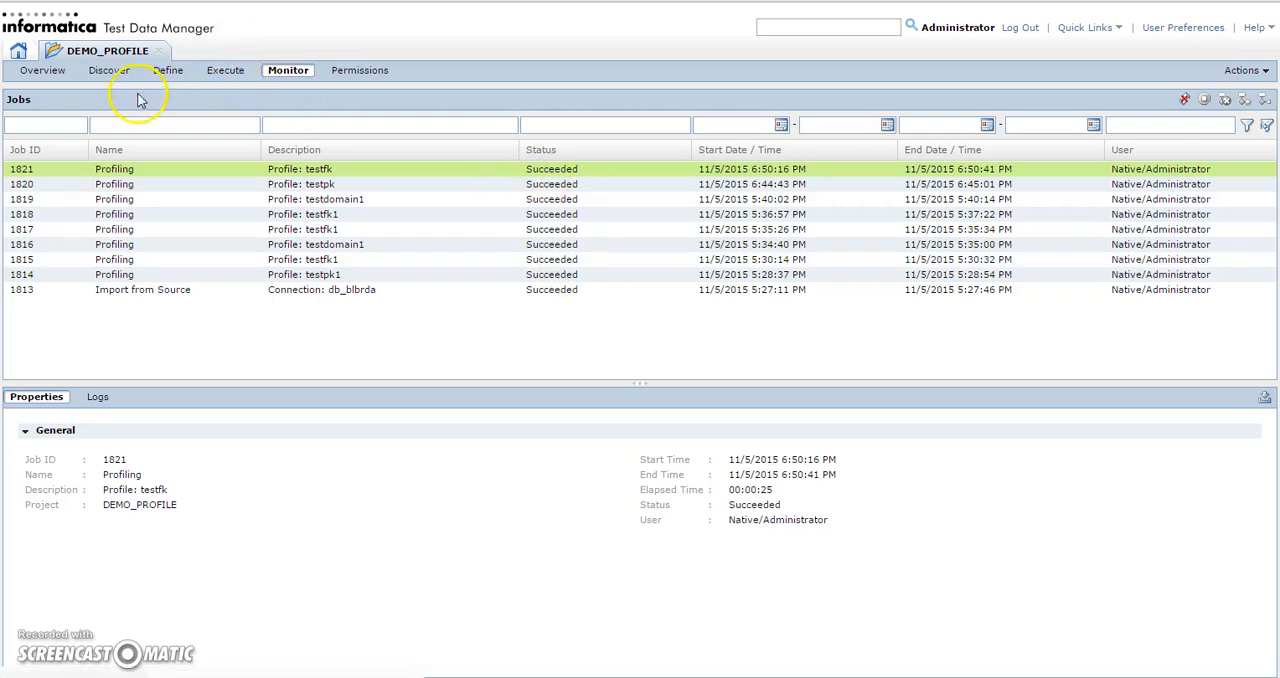
left_click(112, 72)
left_click(23, 170)
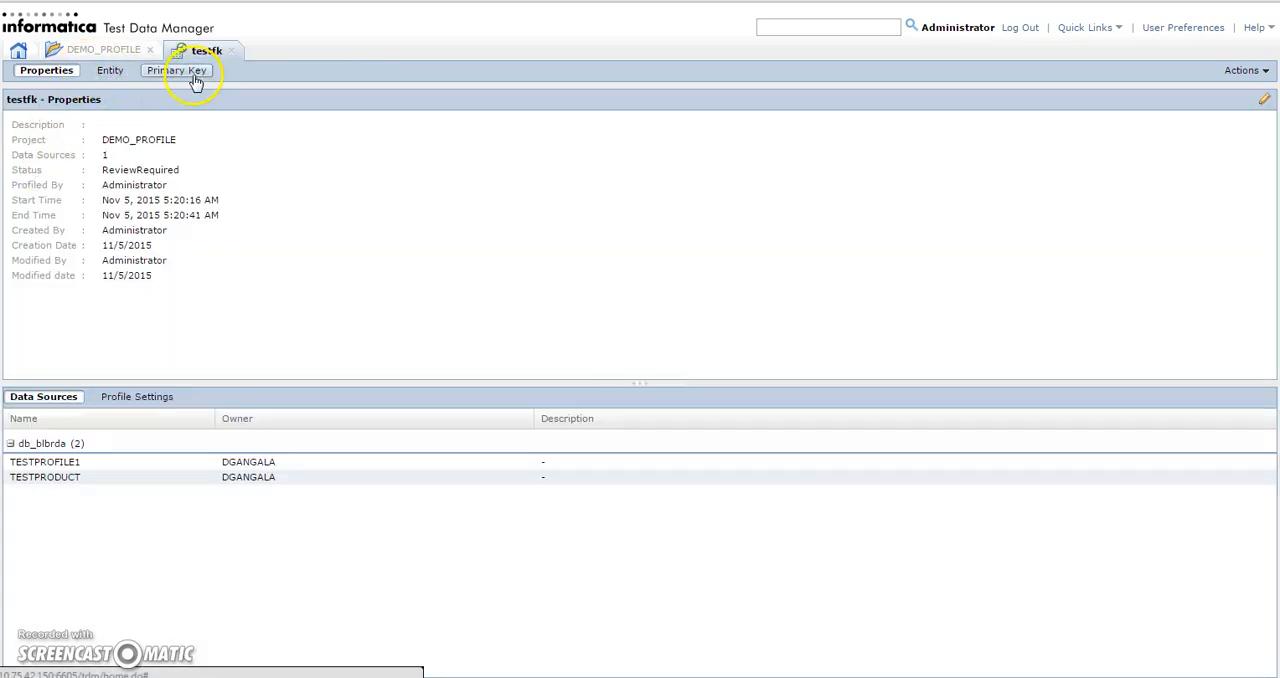
Examine the profiled entity relationships of testfk and the constraints of Entity_1_TESTPROFILE1 and Entity_1_TESTPRODUCT
left_click(116, 77)
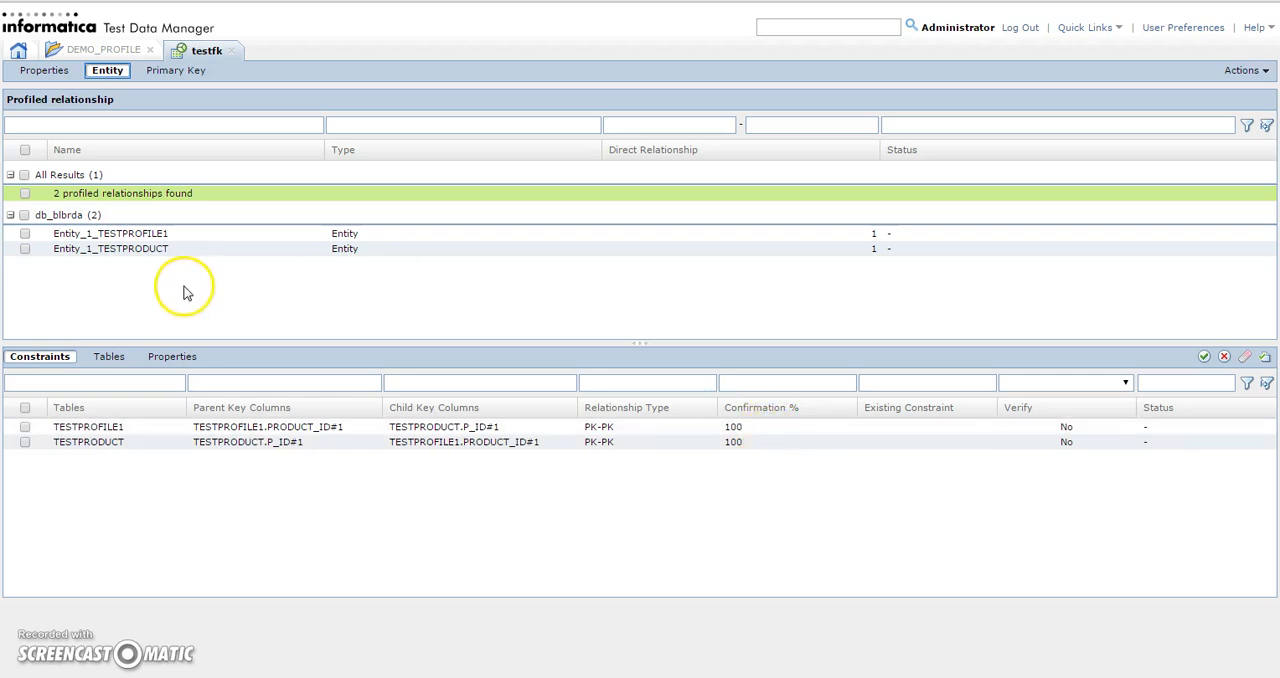
left_click(132, 235)
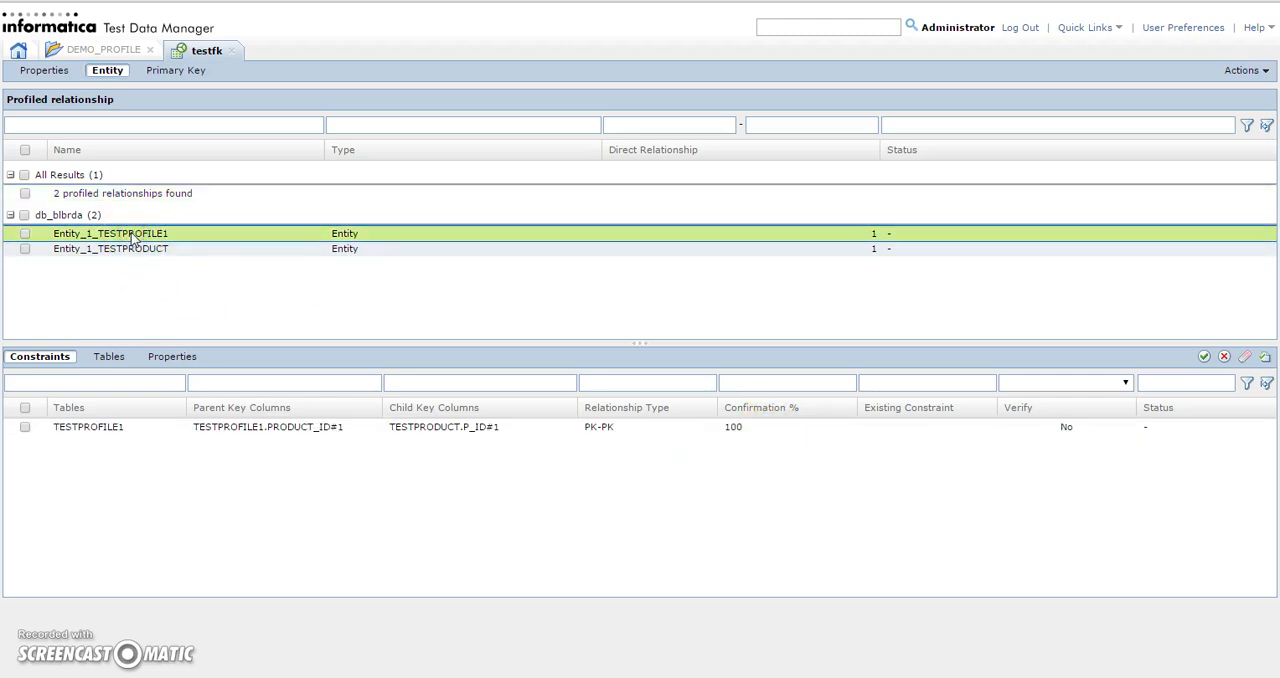
left_click(128, 248)
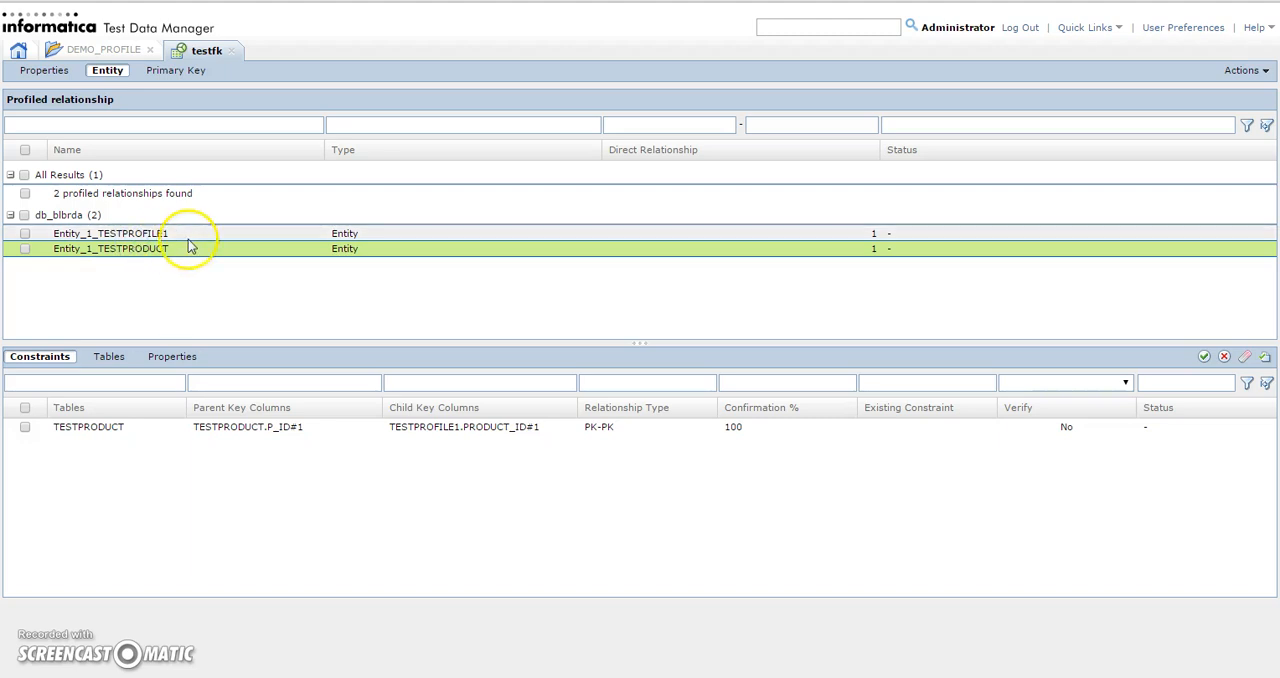
left_click(24, 215)
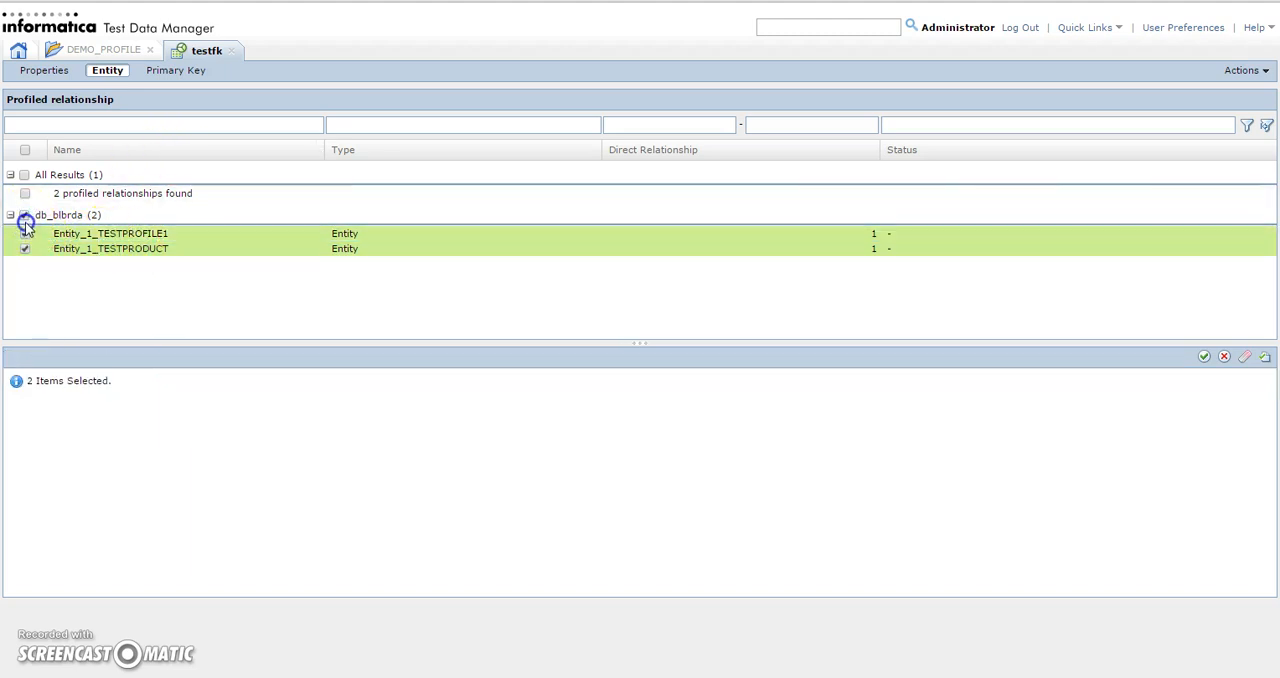
left_click(1262, 72)
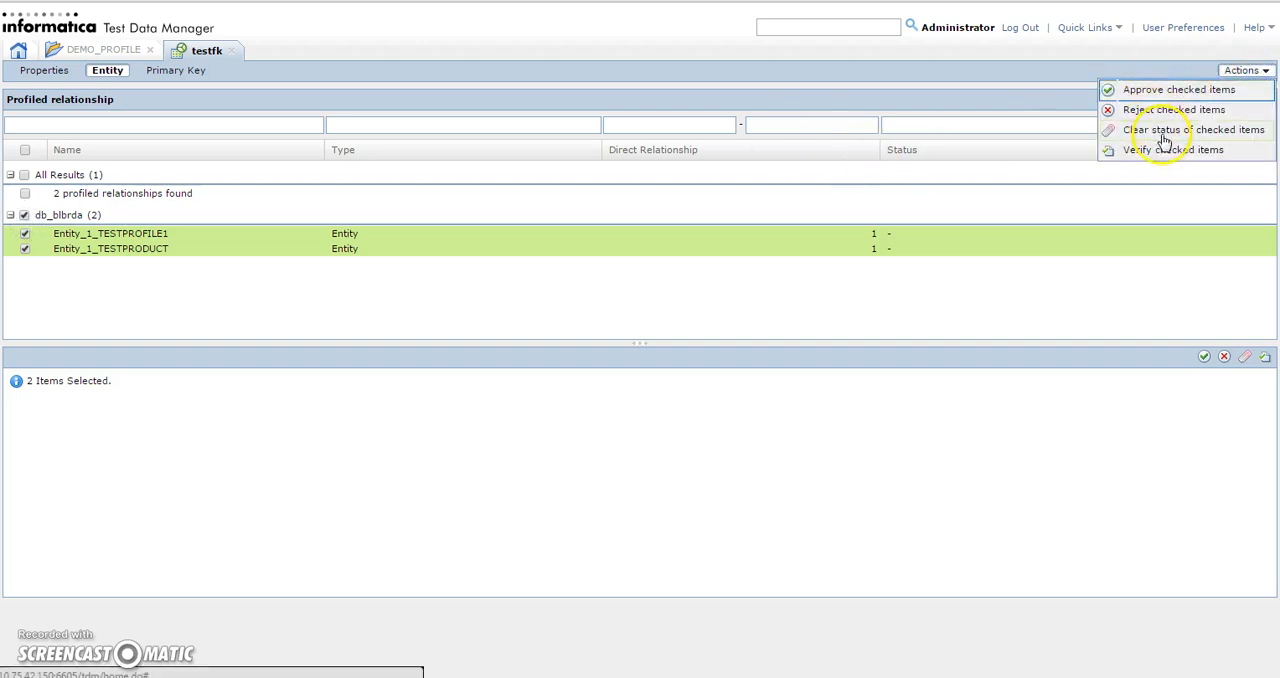
left_click(1168, 152)
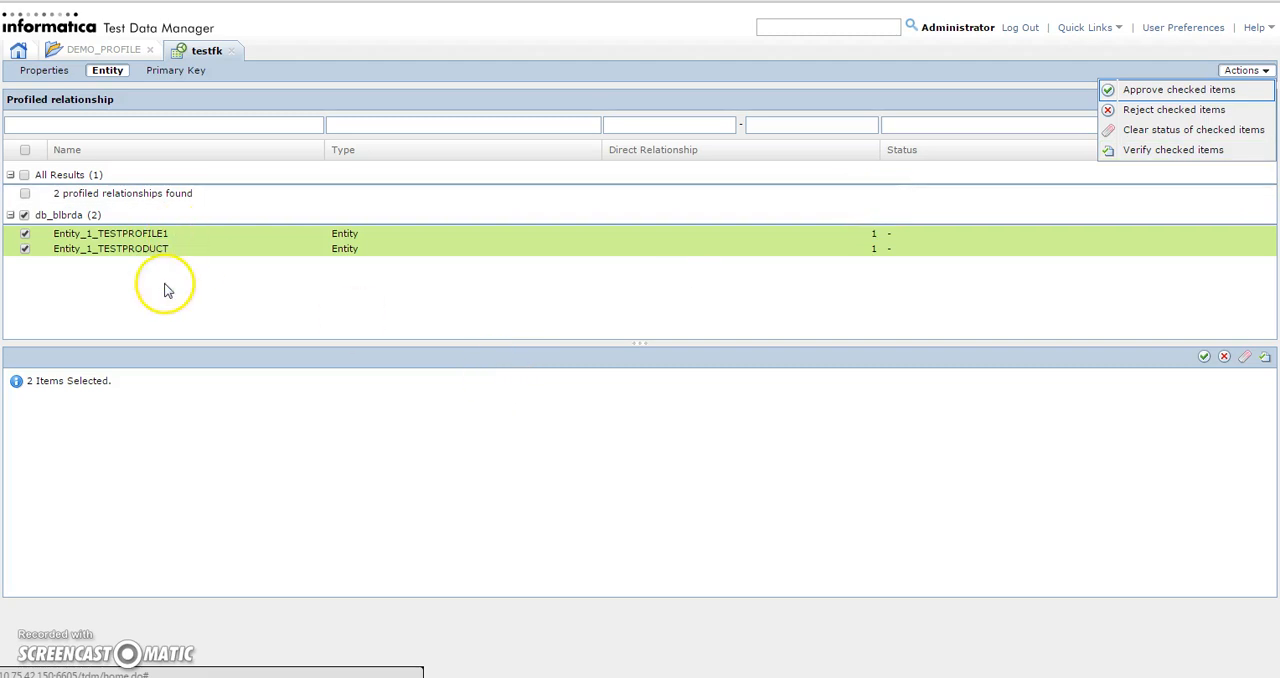
left_click(24, 215)
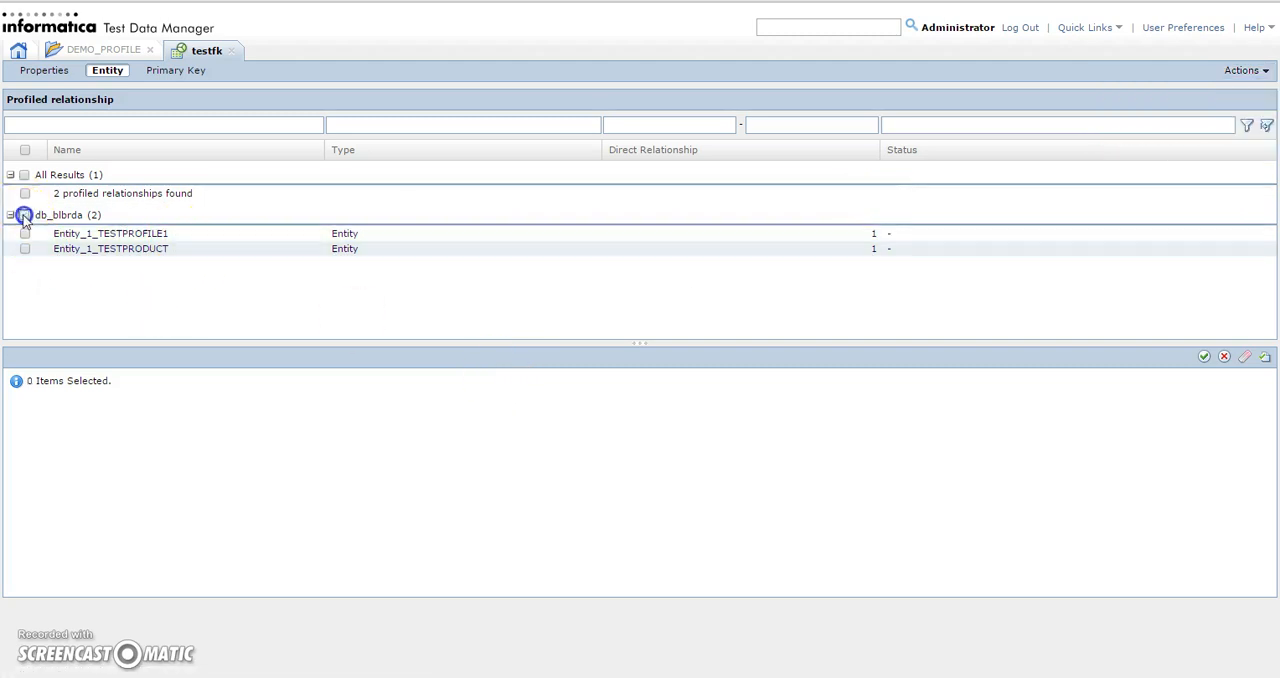
Review the constraints of Entity_1_TESTPROFILE1 and Entity_1_TESTPRODUCT, and the primary key results of the testfk profile
left_click(114, 234)
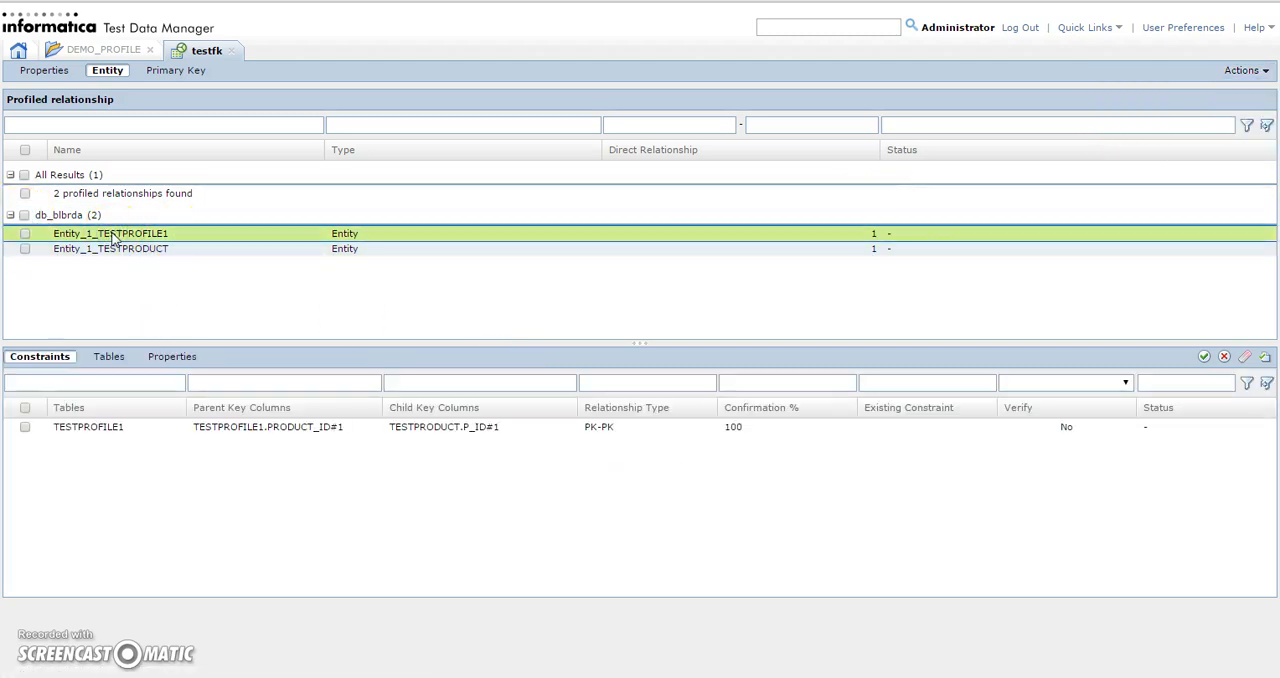
left_click(193, 250)
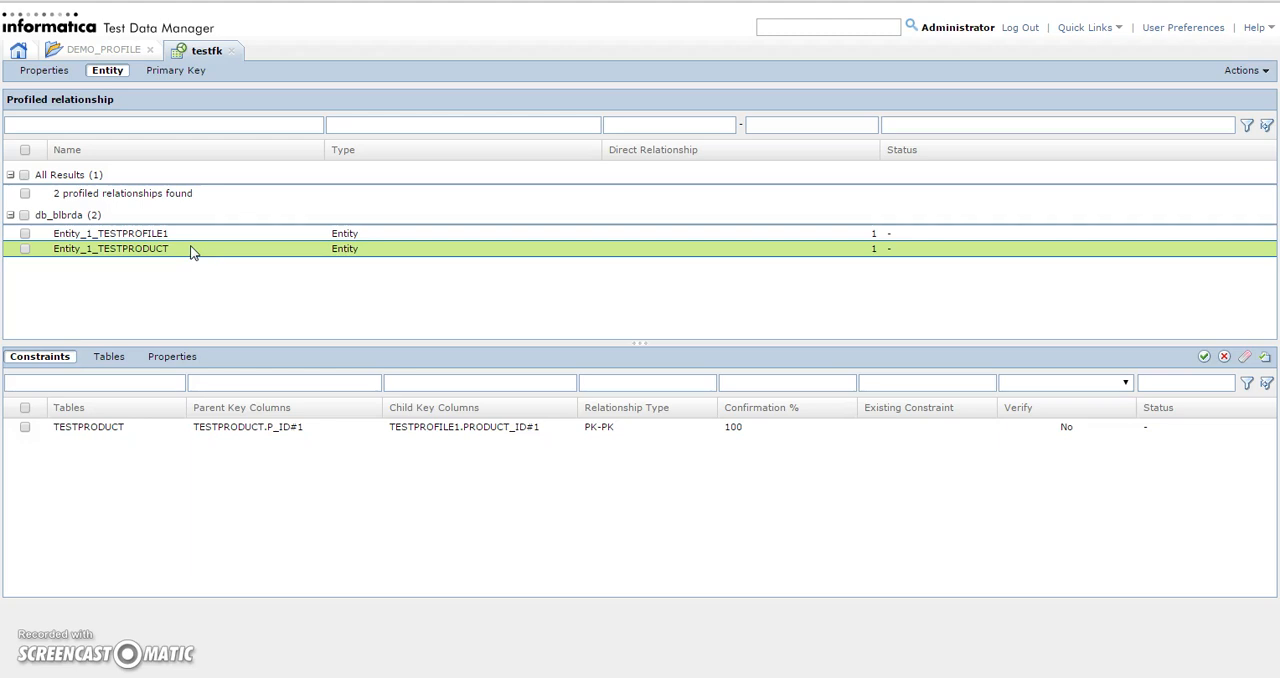
left_click(172, 71)
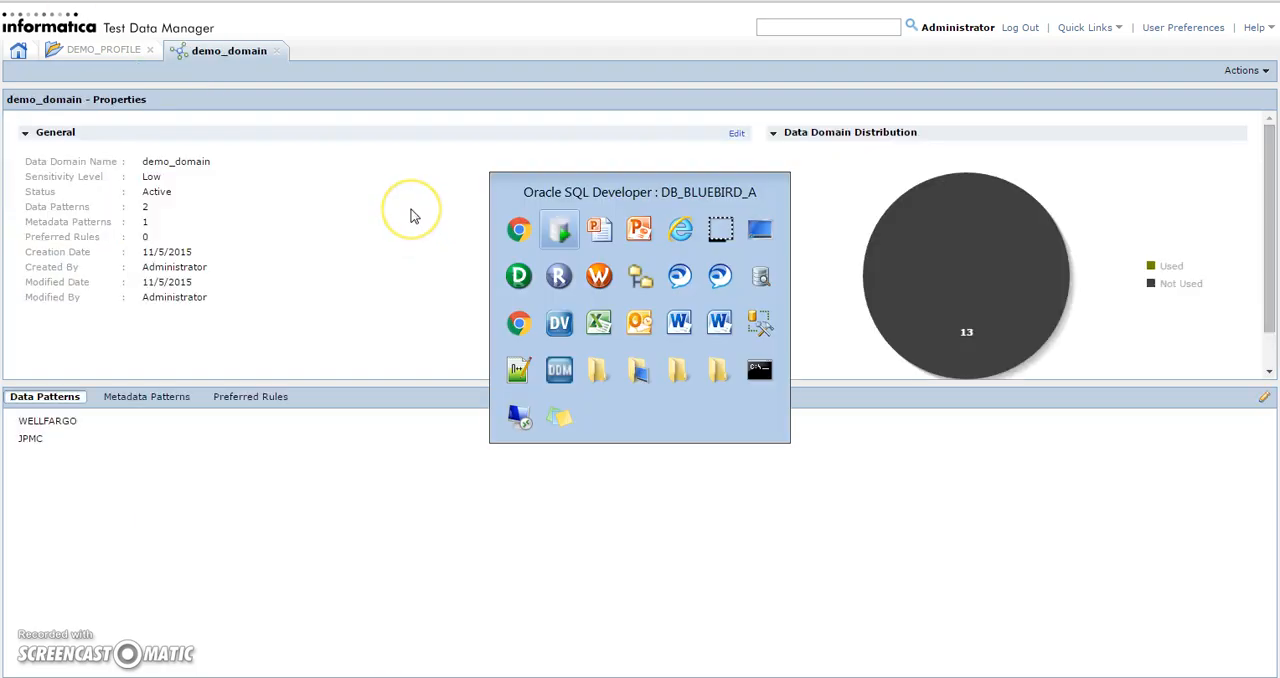
key("alt+Tab")
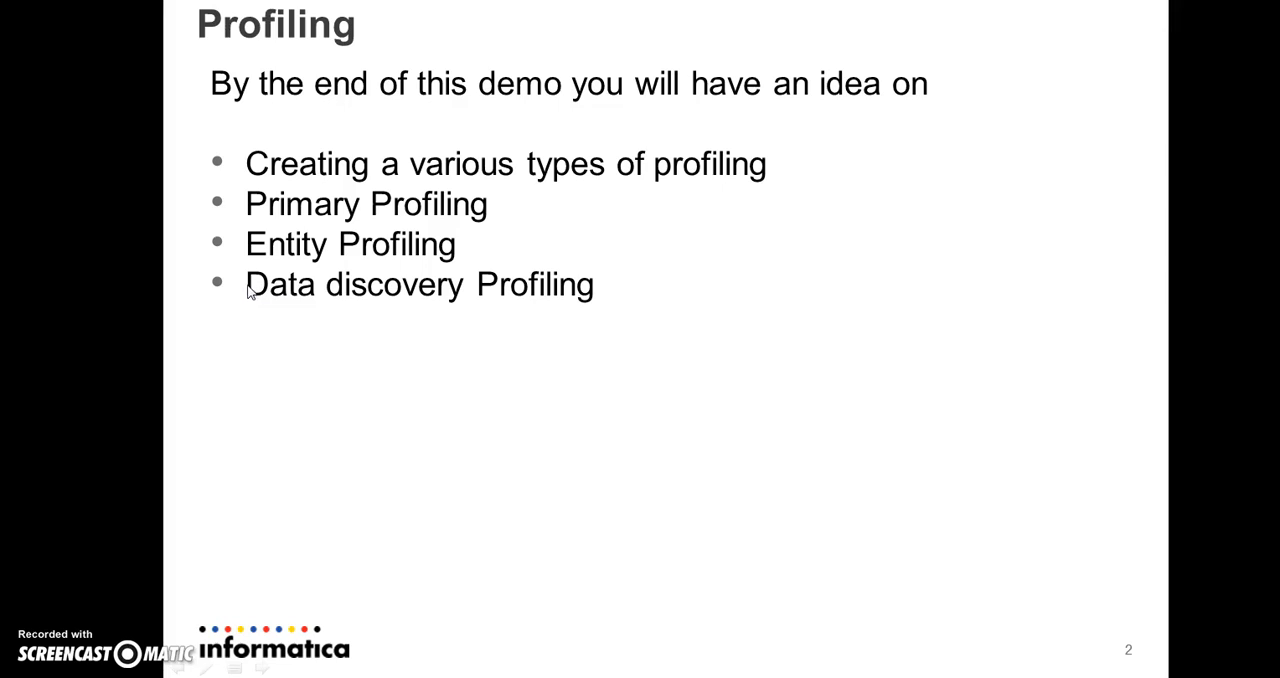
key("alt+Tab")
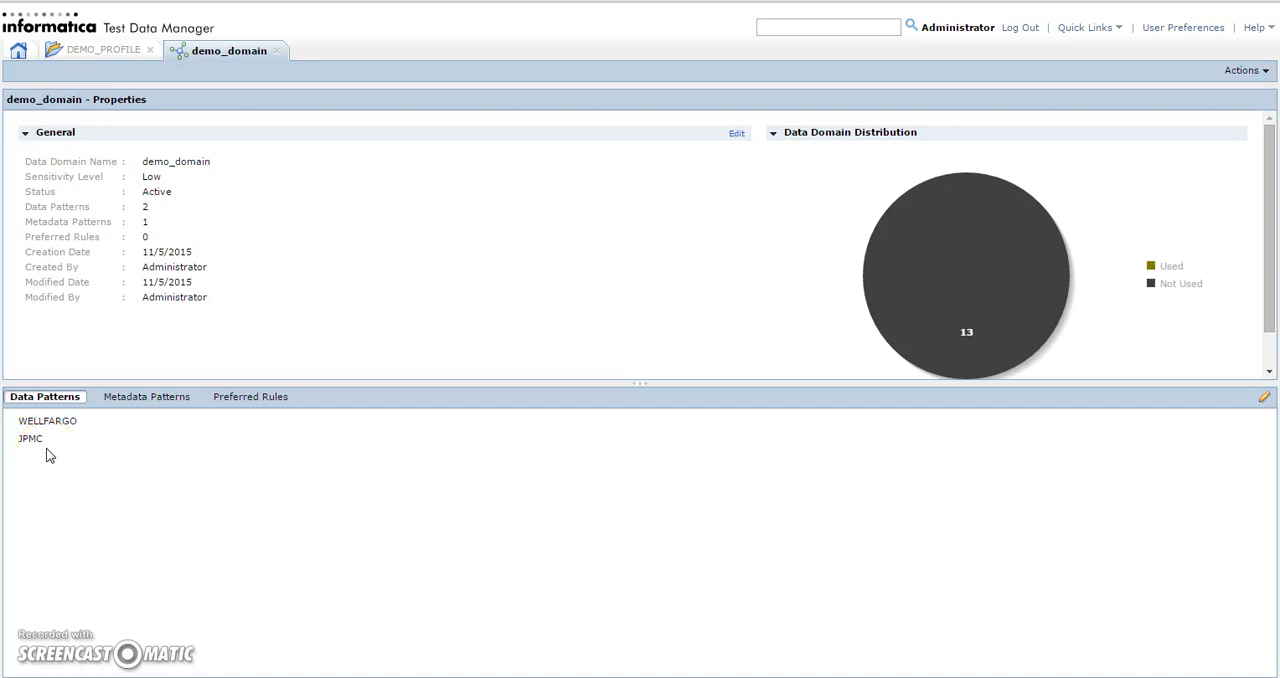
Examine demo_domain's metadata patterns and compare them with the testproduct query results in SQL Developer
left_click(129, 402)
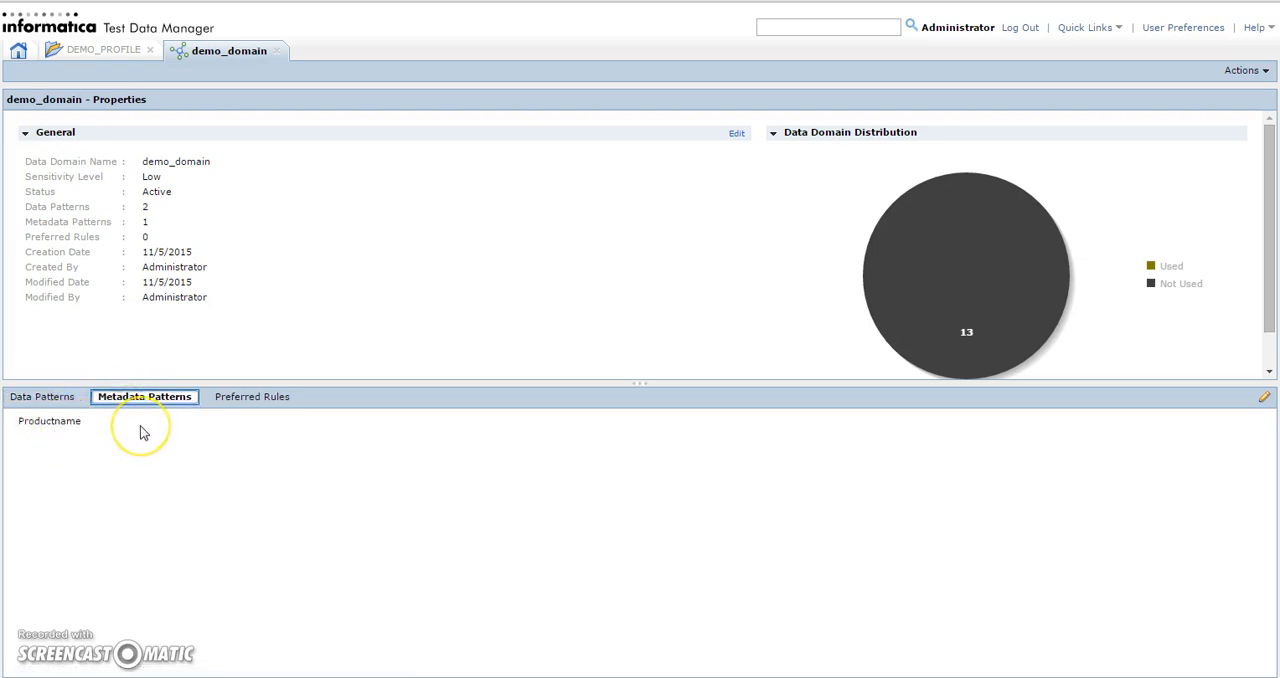
key("alt+Tab")
key("alt+Tab")
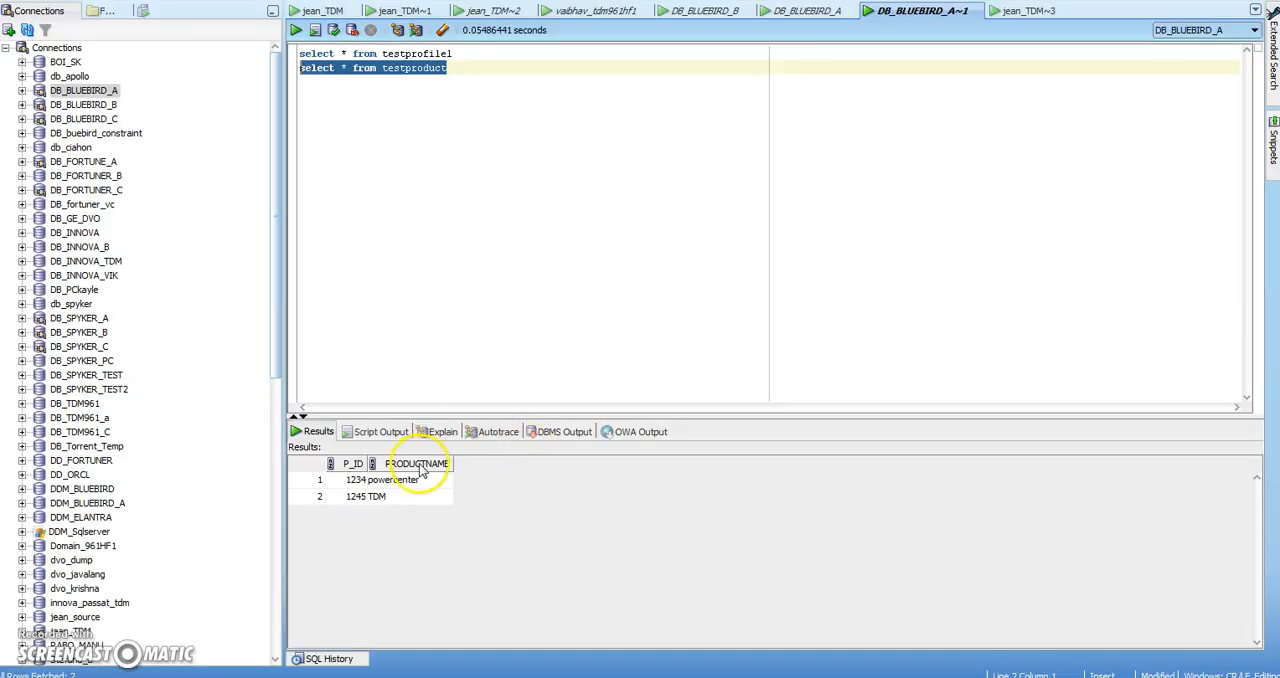
key("alt+Tab")
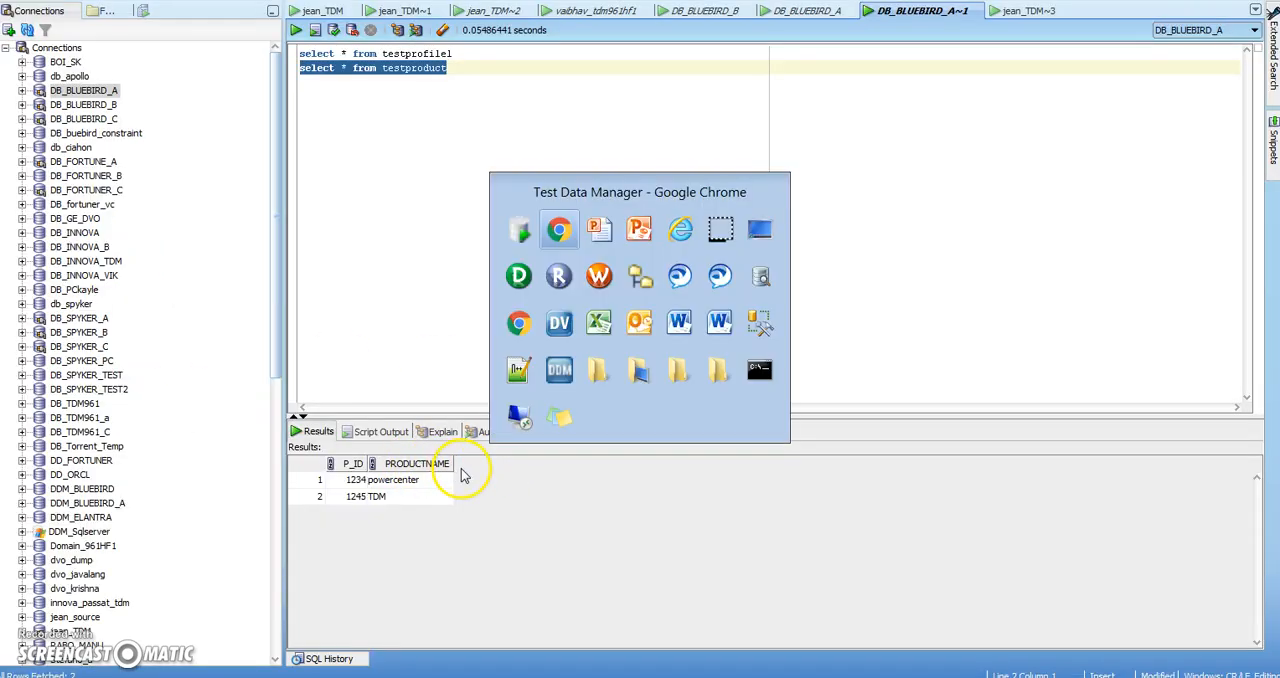
Start a new profile named testdd1 in the DEMO_PROFILE project with the Data Domain type and proceed to its table selection
left_click(104, 49)
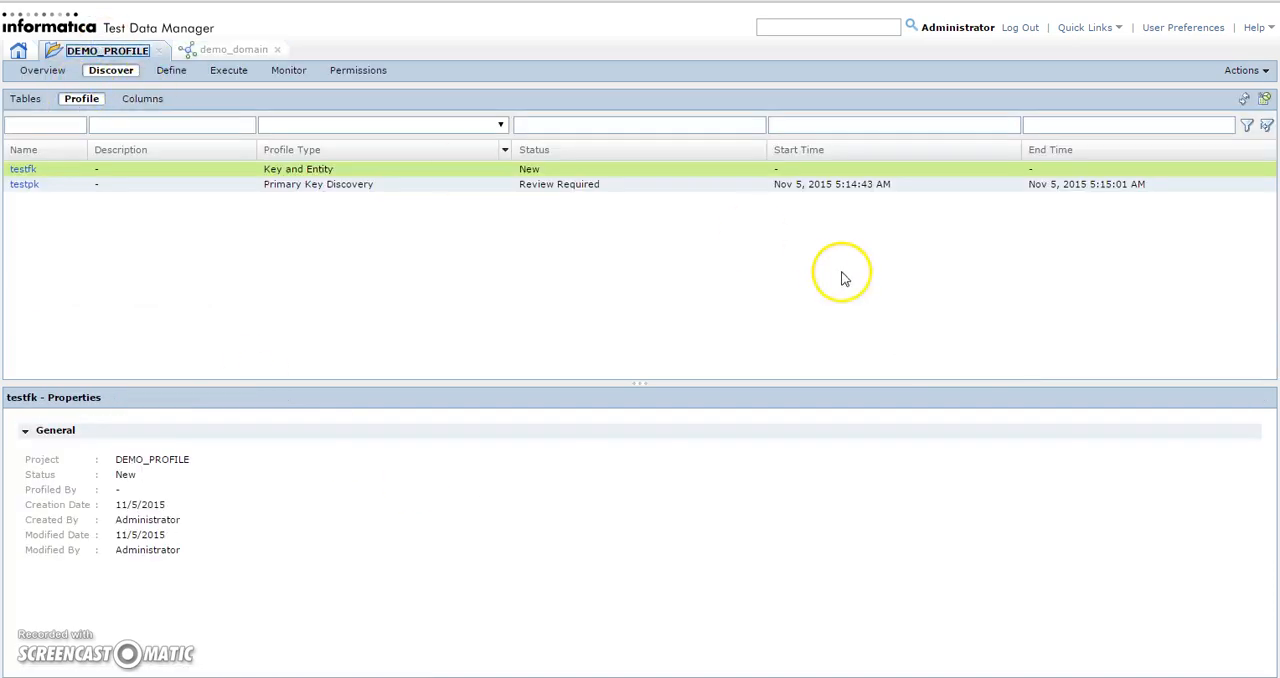
left_click(1263, 99)
left_click(443, 161)
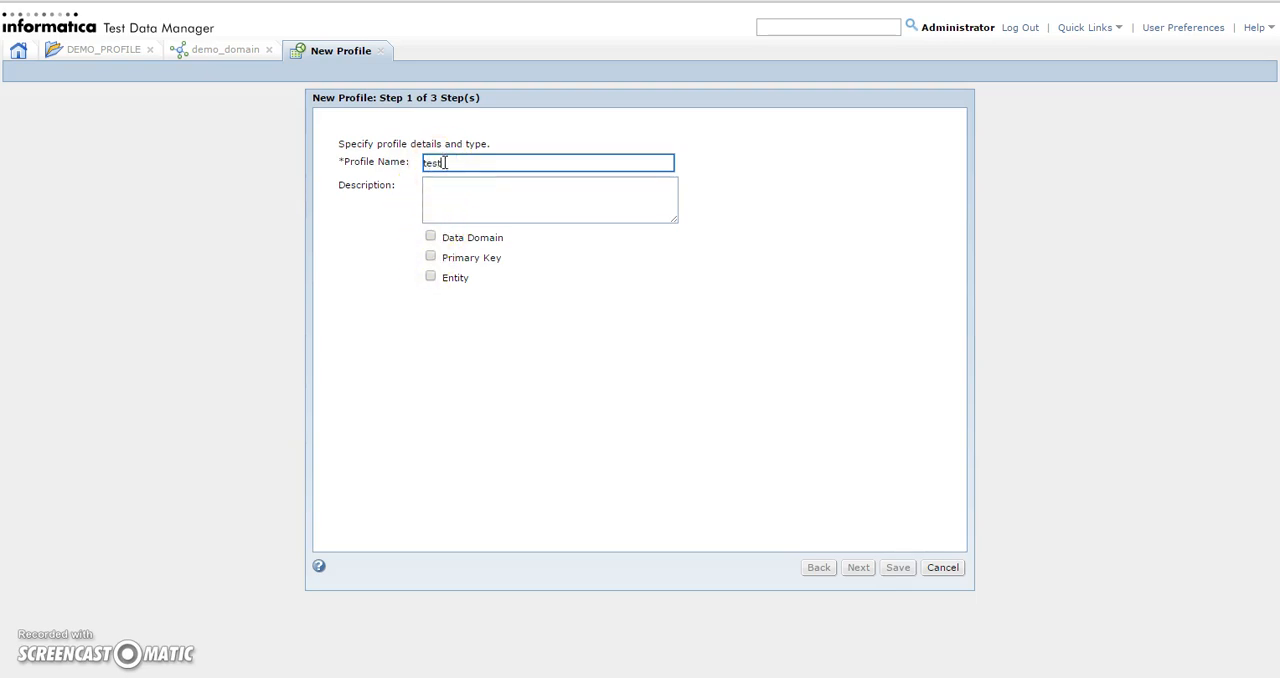
type("testdd1")
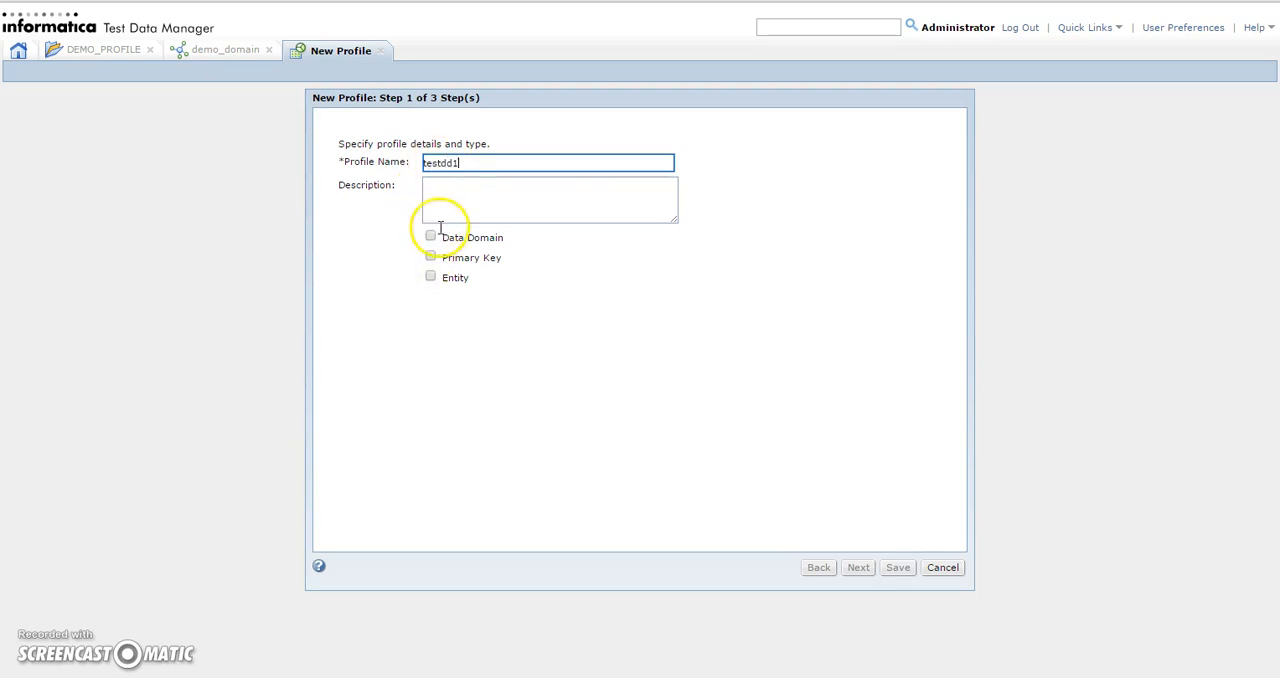
left_click(430, 236)
left_click(859, 566)
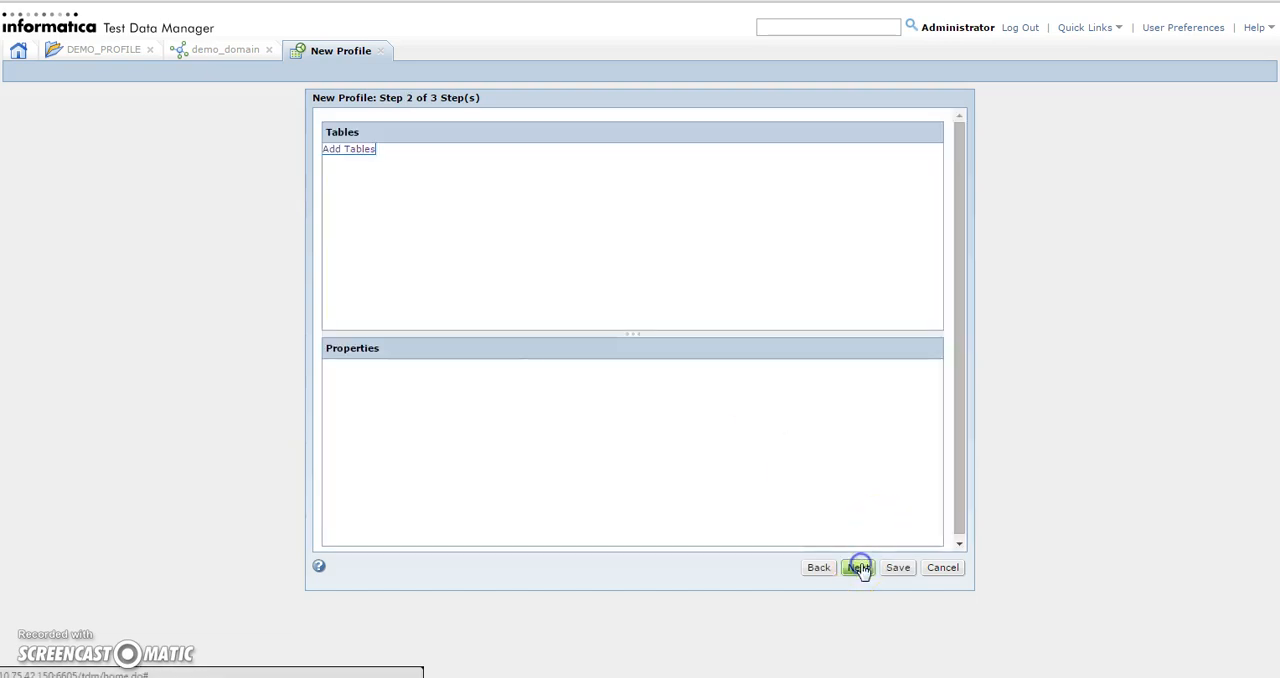
Add the db_blbrda table TESTPROFILE1 to the testdd1 profile and proceed to its data domain and sampling options
left_click(350, 150)
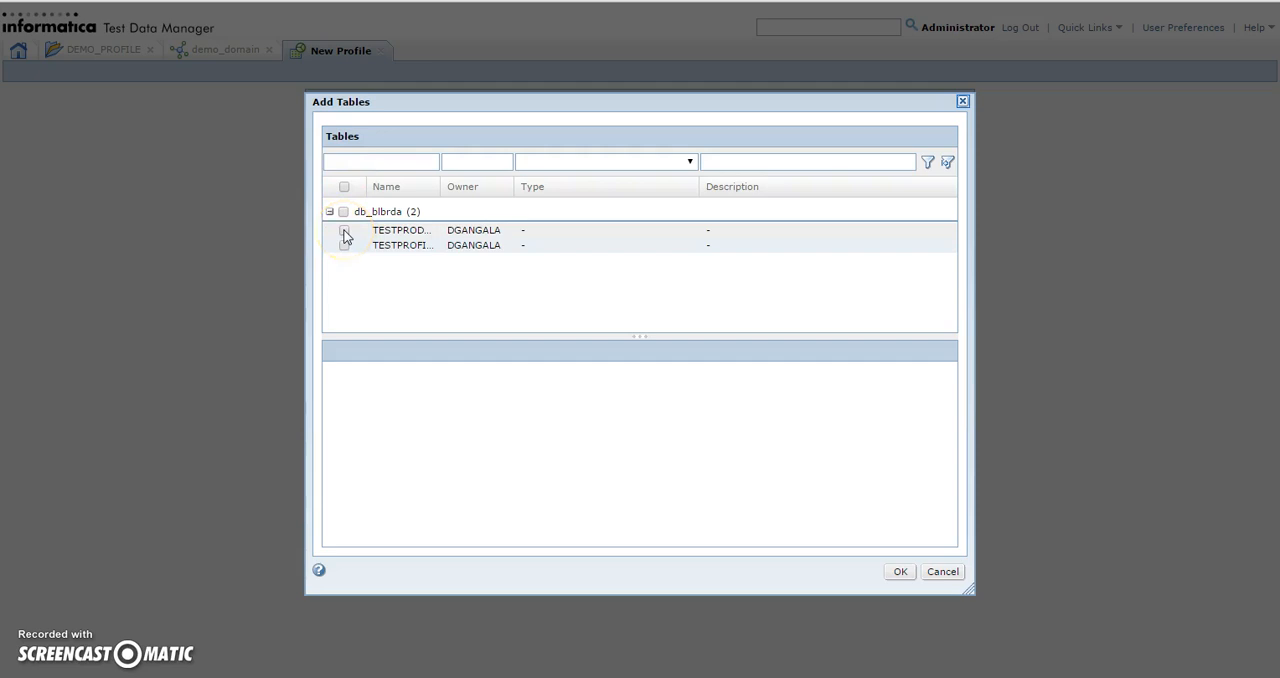
left_click(344, 245)
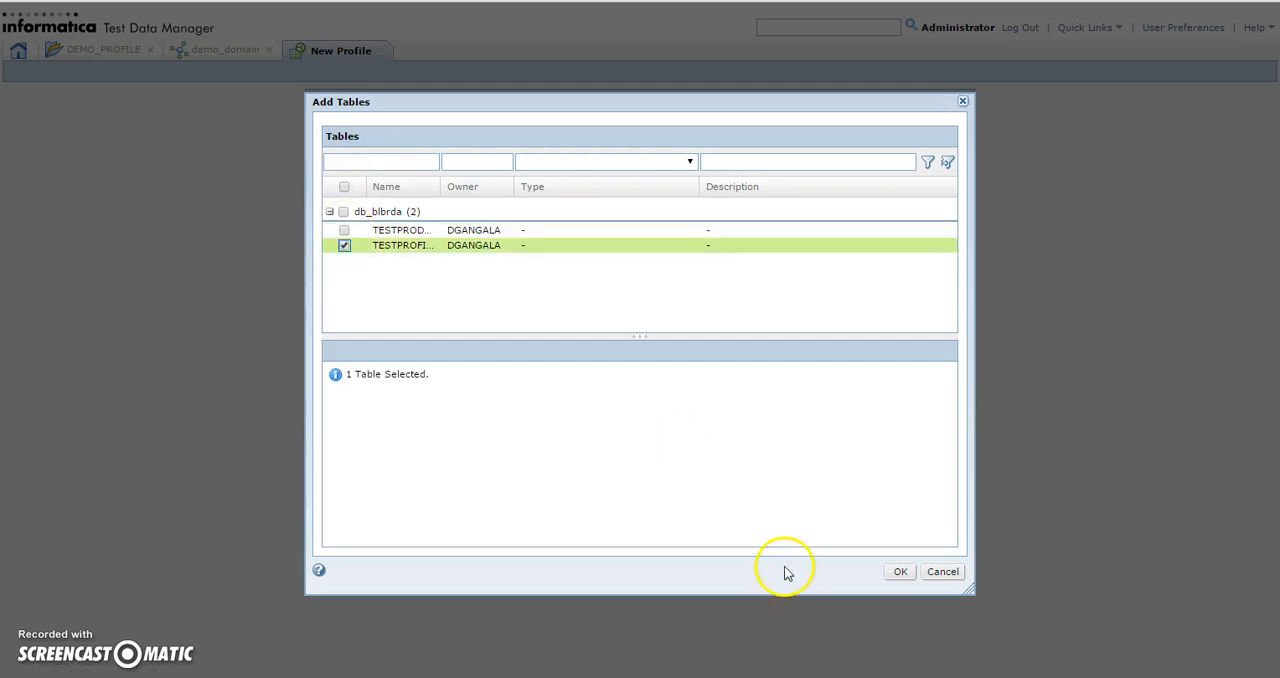
left_click(898, 573)
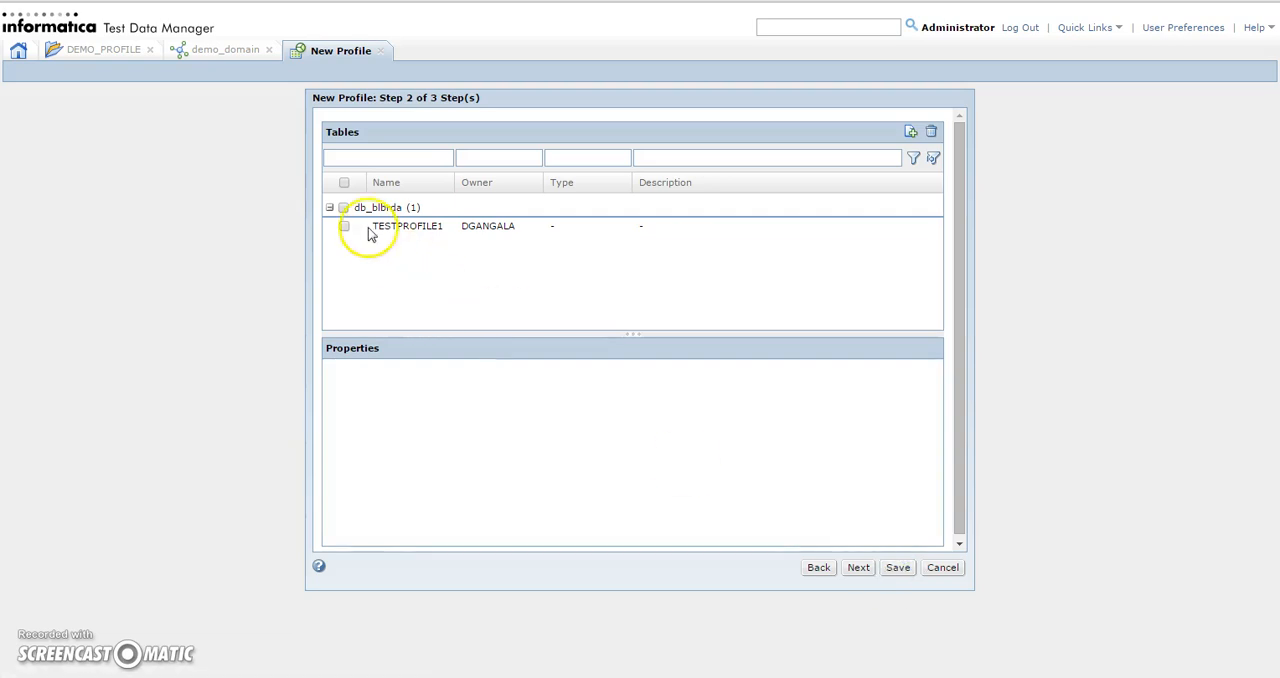
left_click(858, 568)
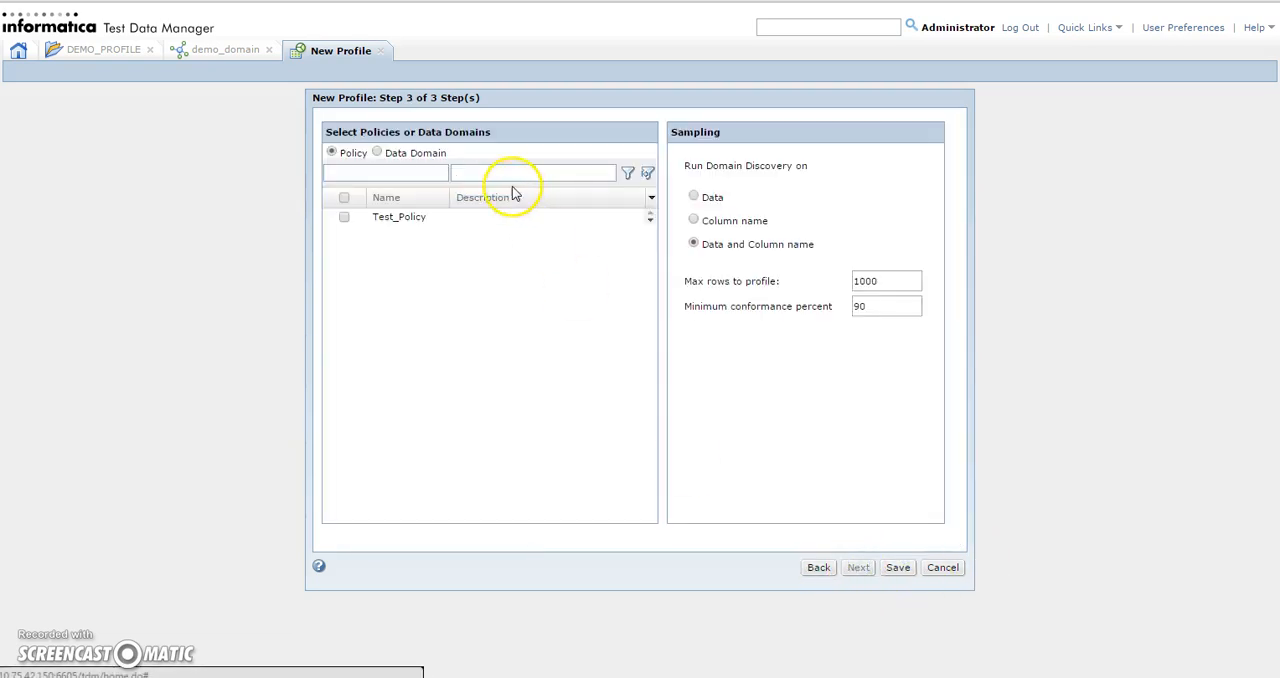
Assign the demo_domain data domain to testdd1, run domain discovery on Data only, and save the profile
left_click(378, 153)
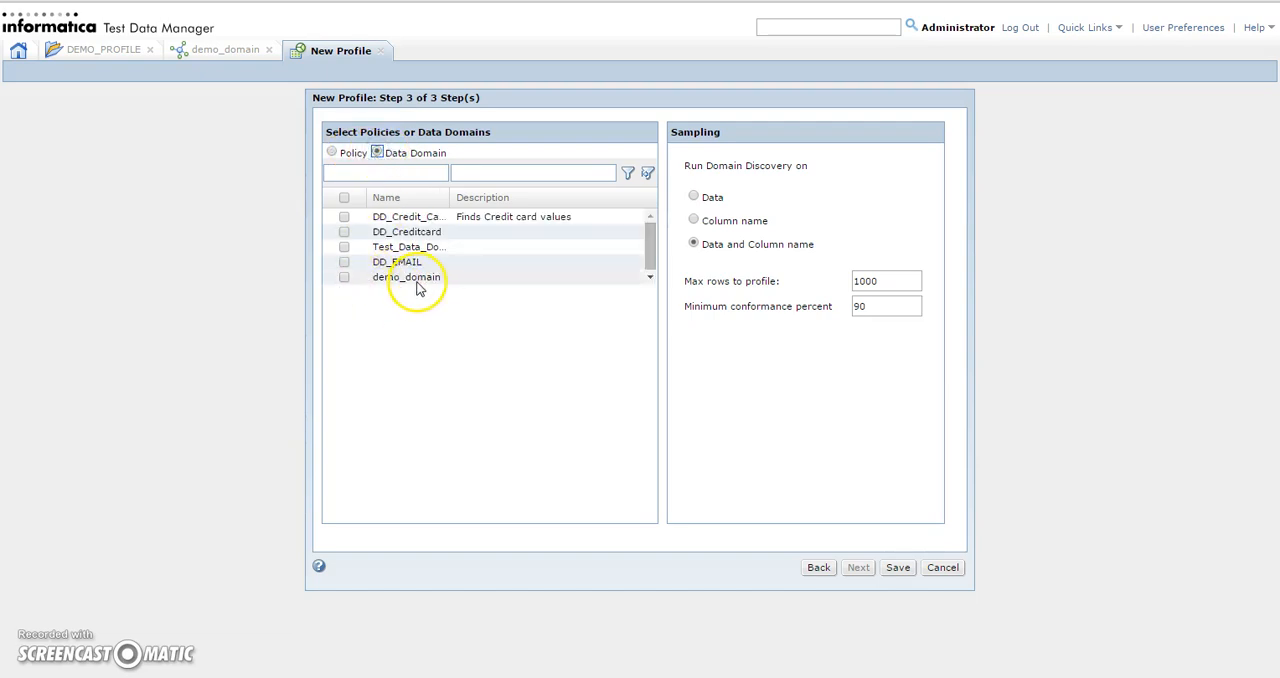
left_click(344, 278)
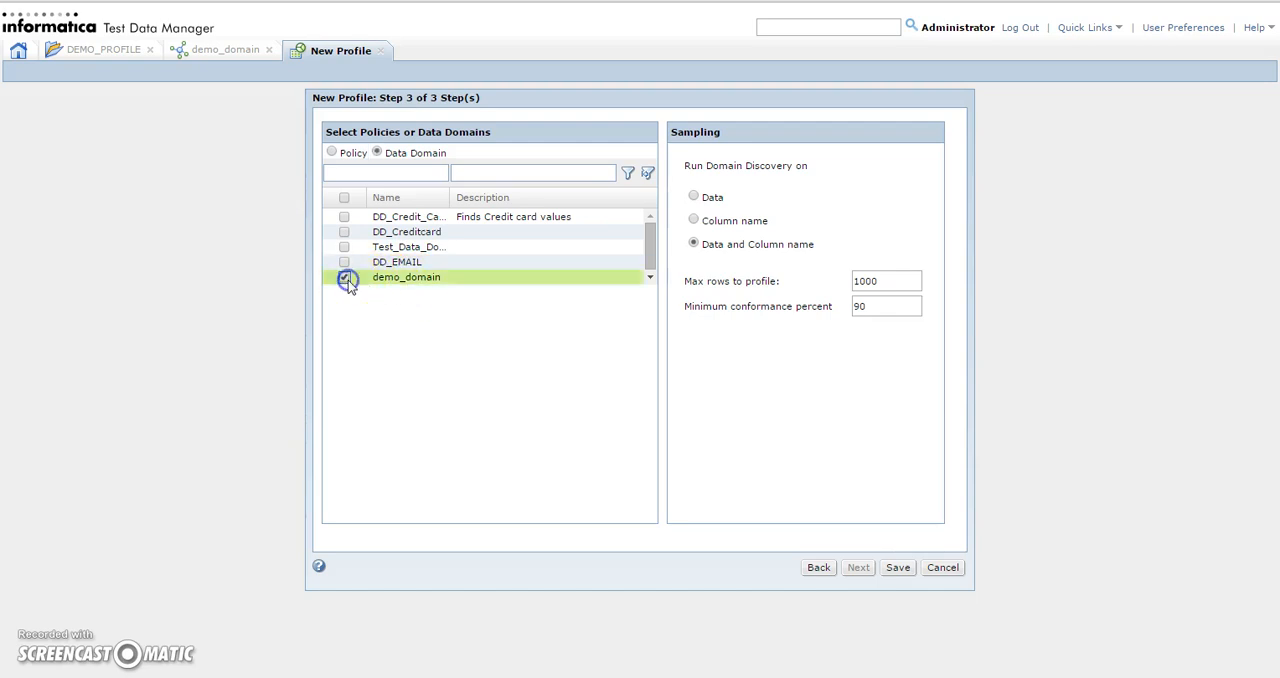
left_click(694, 198)
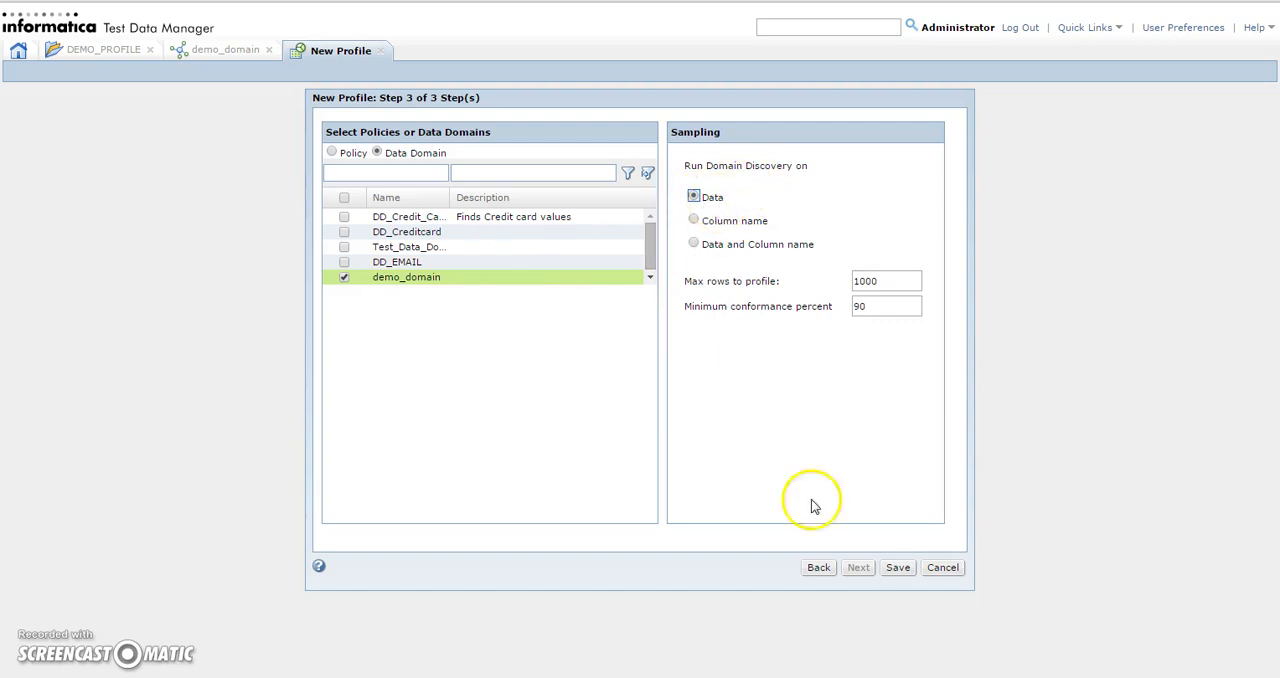
left_click(896, 570)
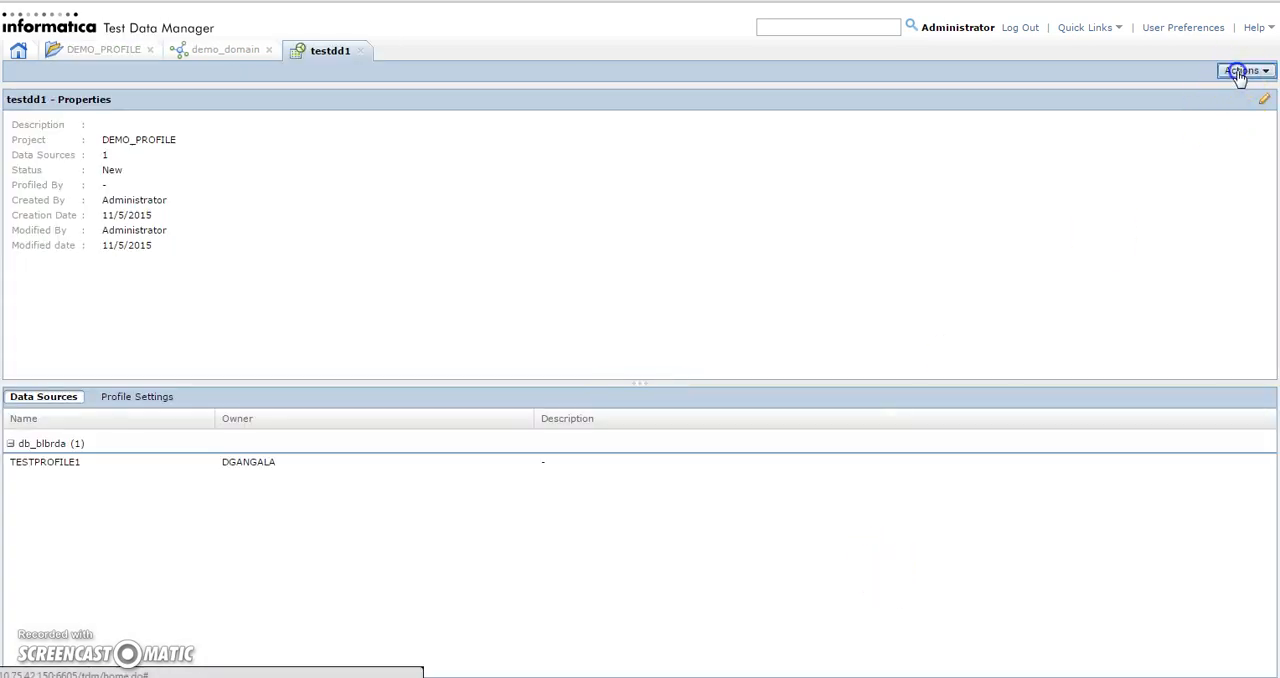
Execute the testdd1 profile with the db_blbrda connection
left_click(1240, 72)
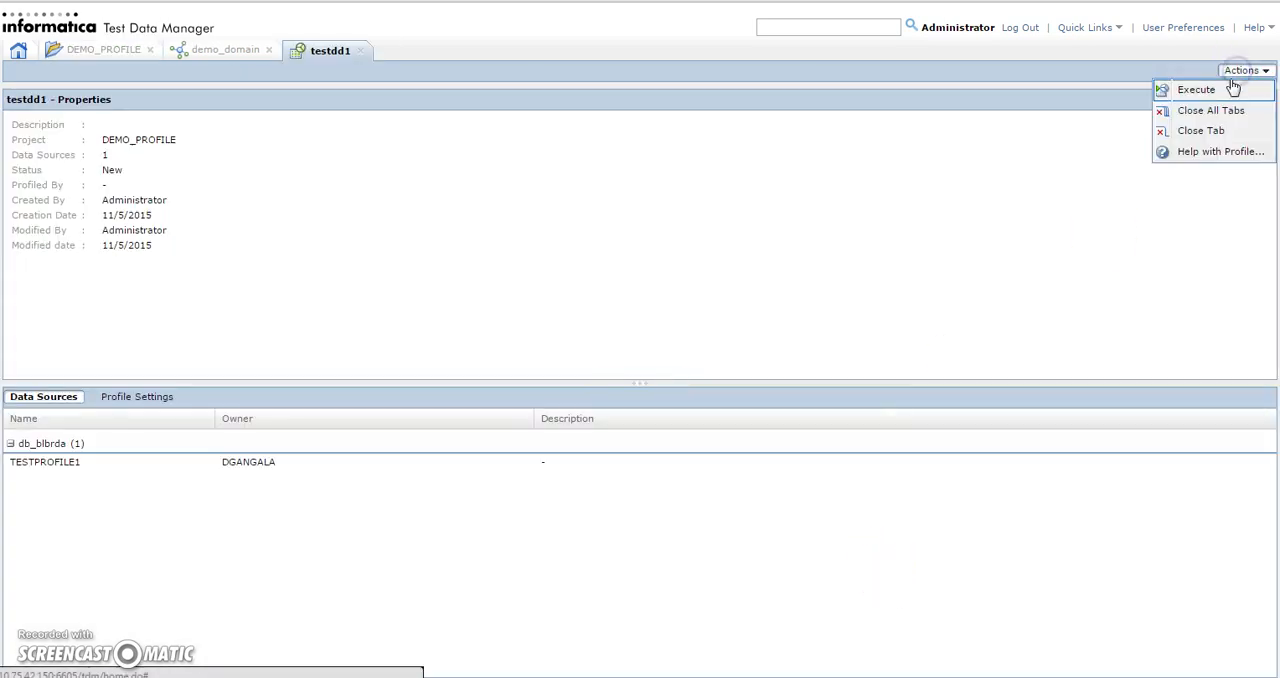
left_click(1188, 88)
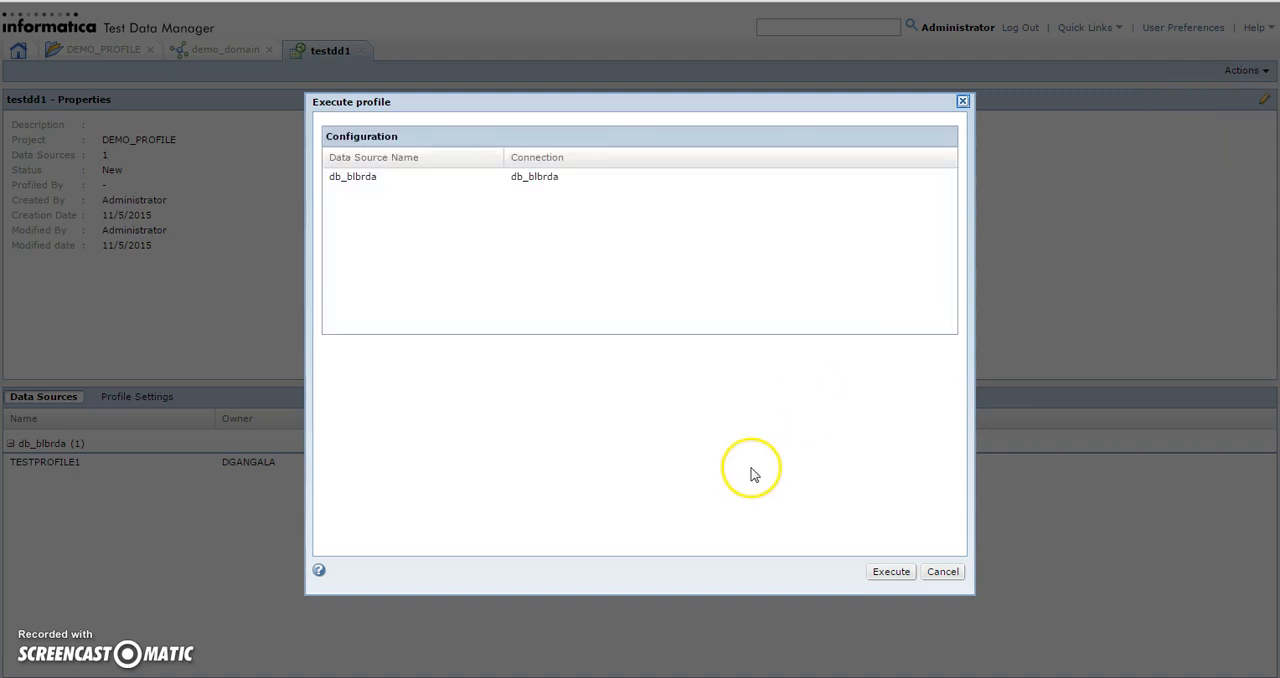
left_click(888, 573)
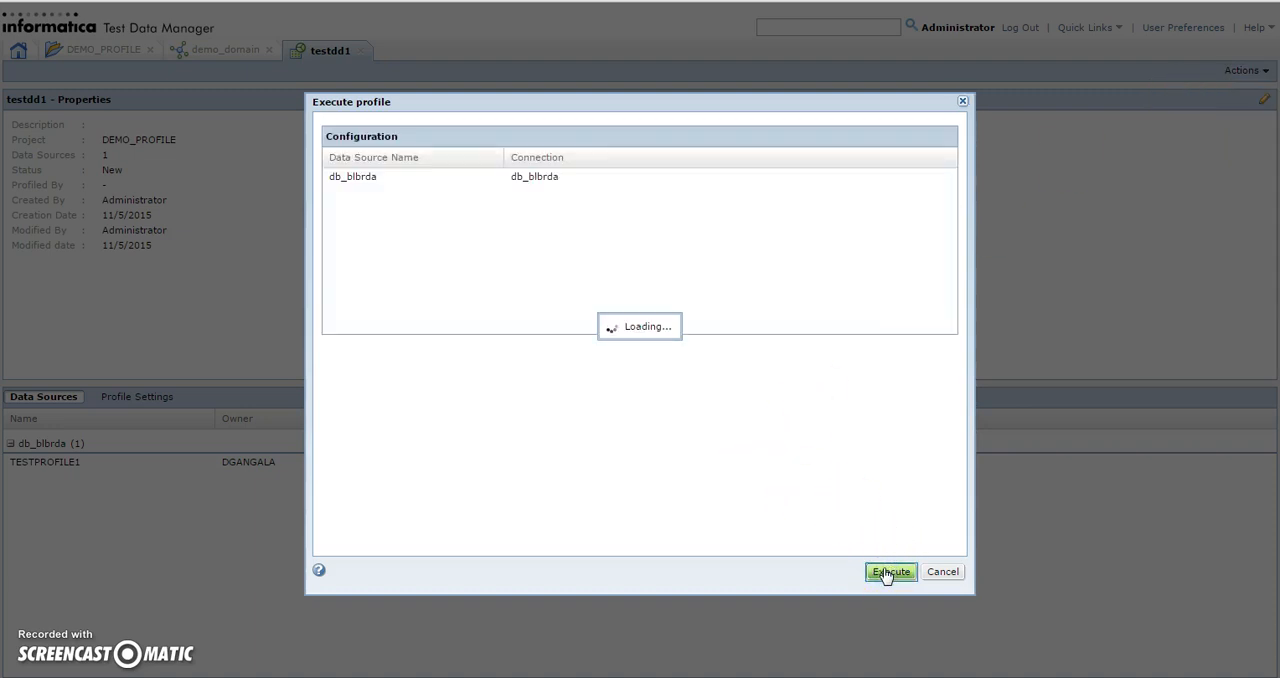
left_click(888, 573)
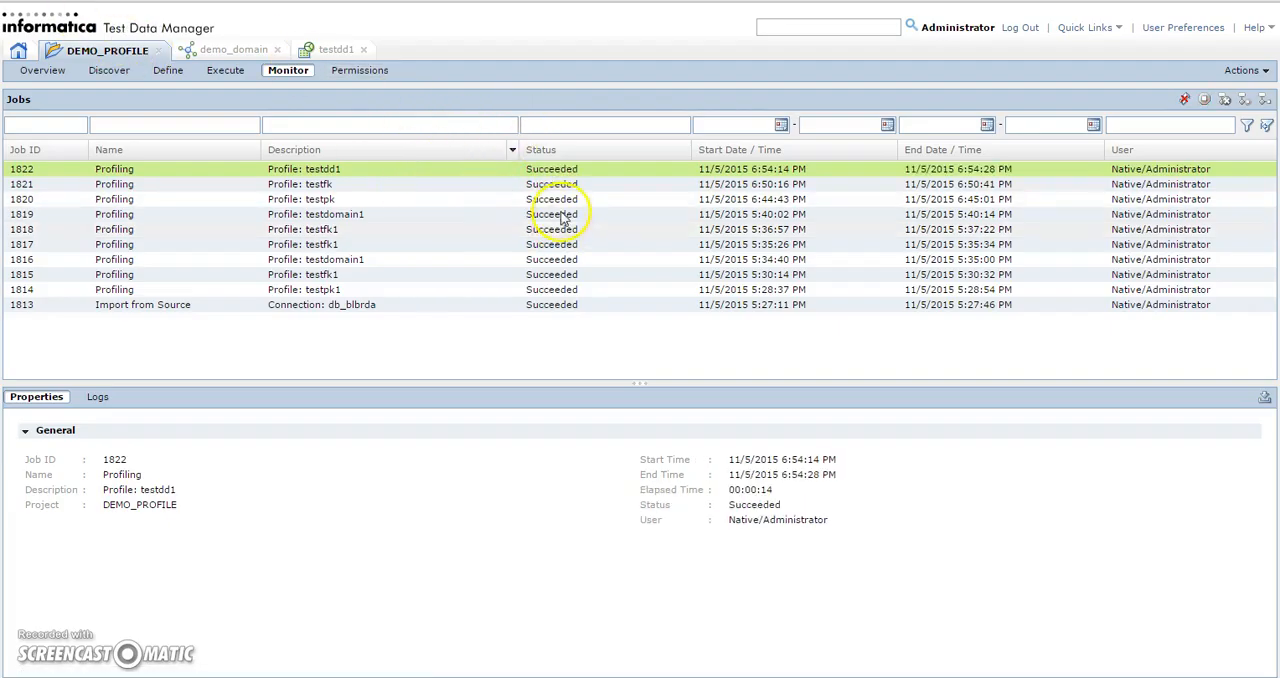
Close the outdated testdd1 view and reopen the testdd1 profile from the DEMO_PROFILE project's profiles
left_click(363, 49)
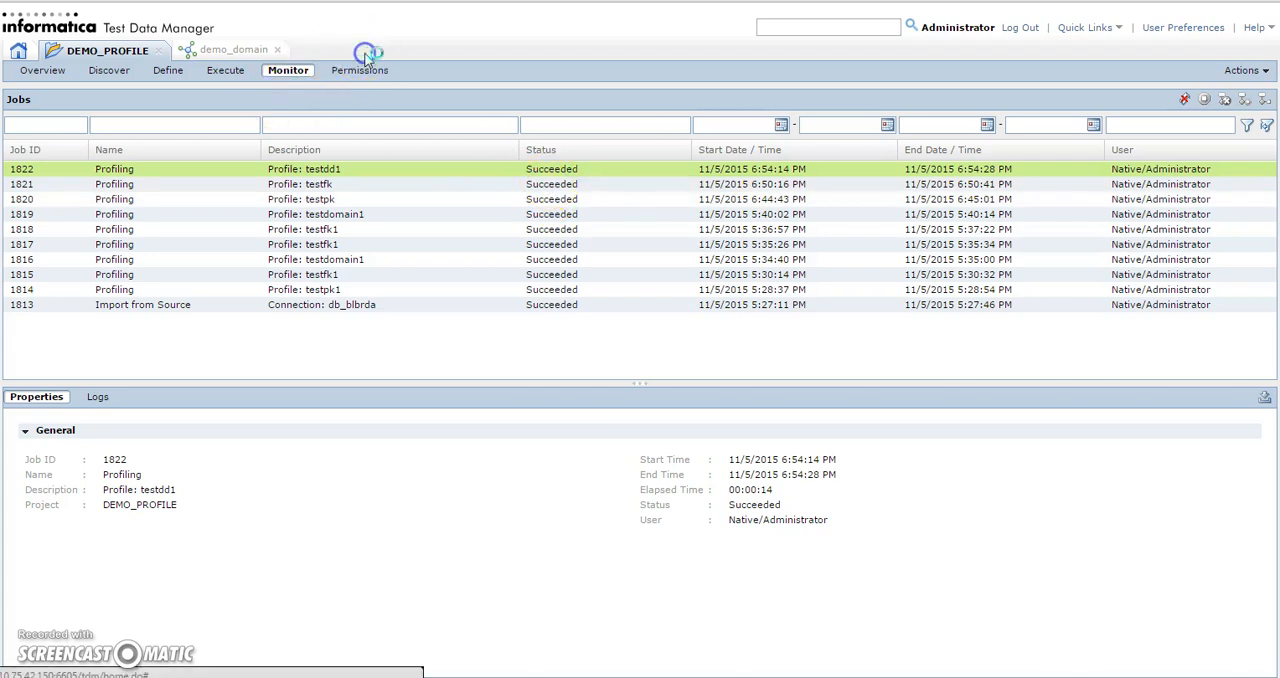
left_click(110, 70)
left_click(28, 170)
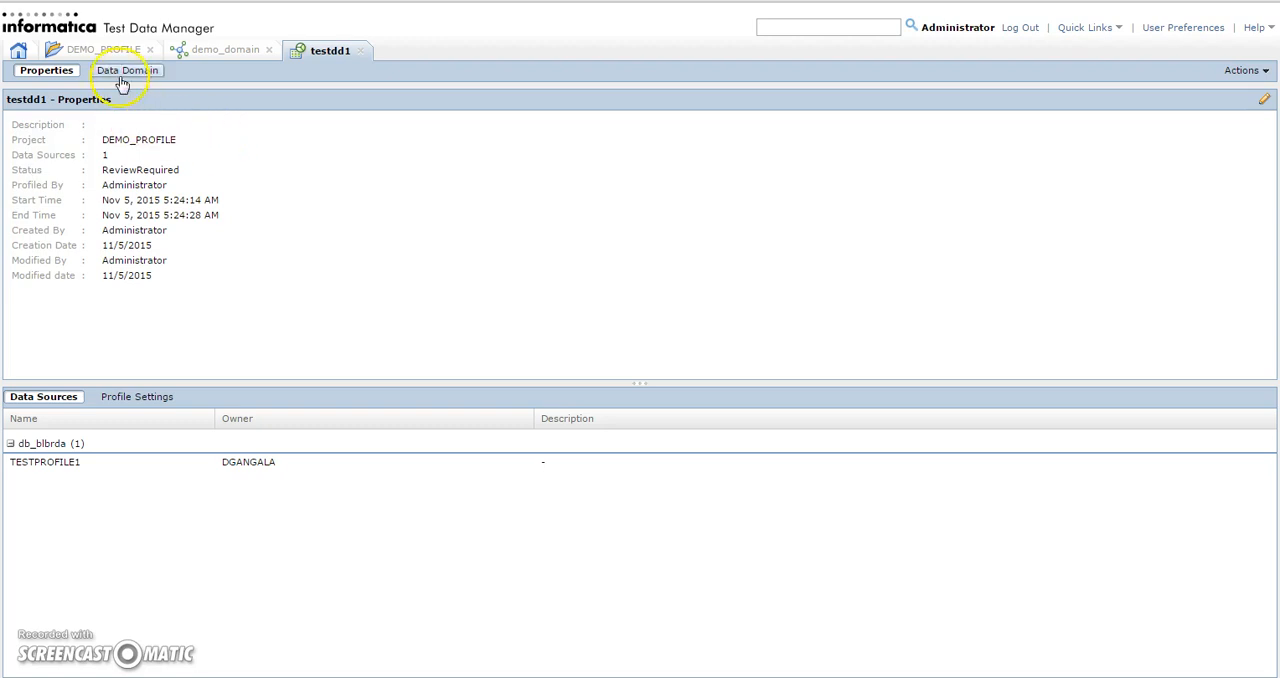
Review testdd1's data domain results and data preview for CUSTNAME, and compare the matching values with demo_domain's data patterns
left_click(128, 71)
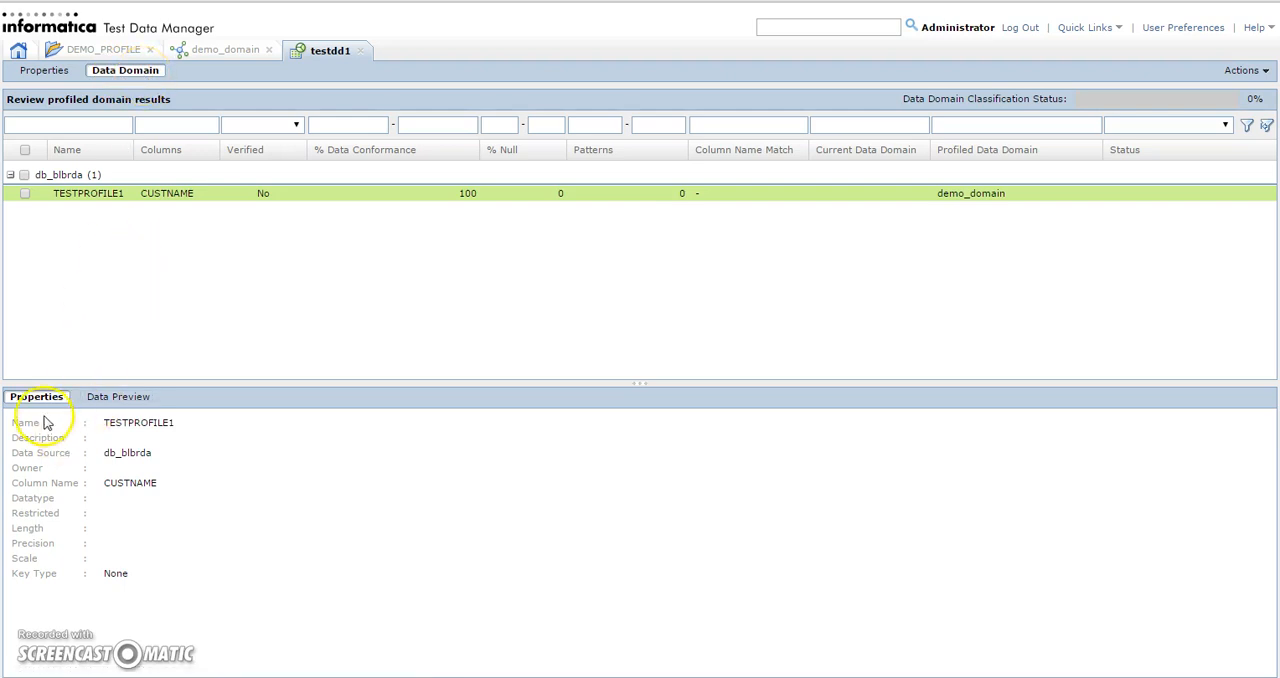
left_click(144, 403)
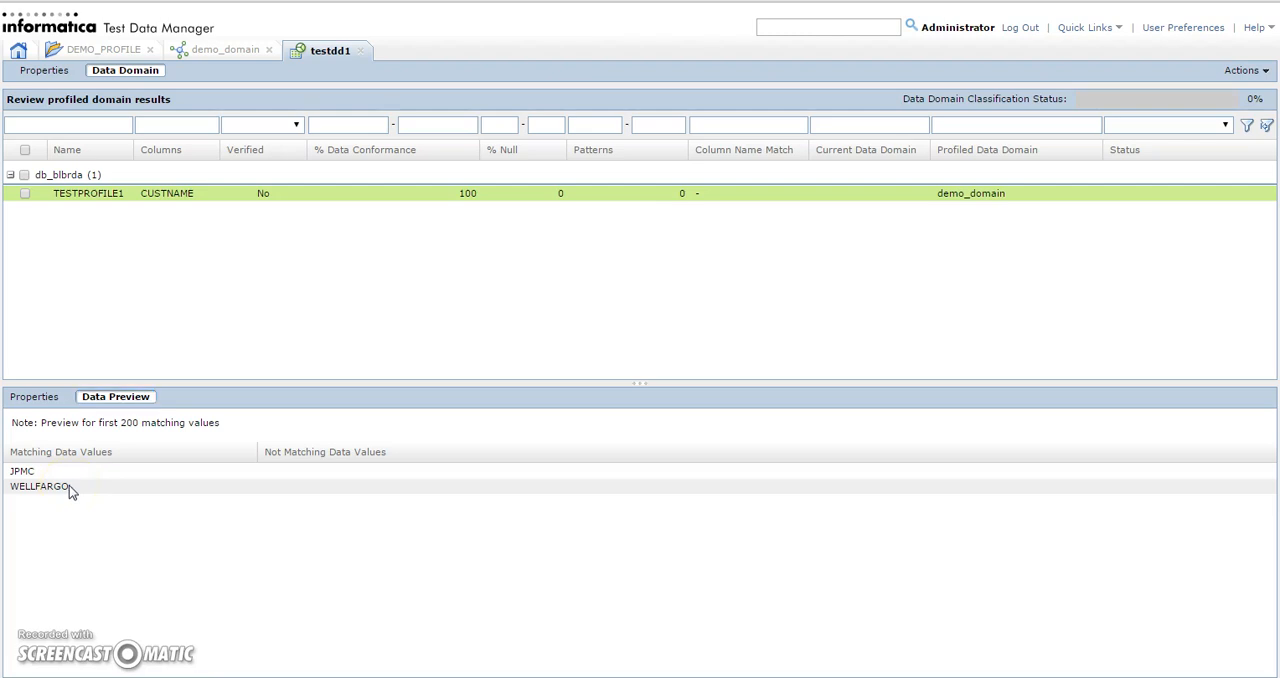
left_click(198, 51)
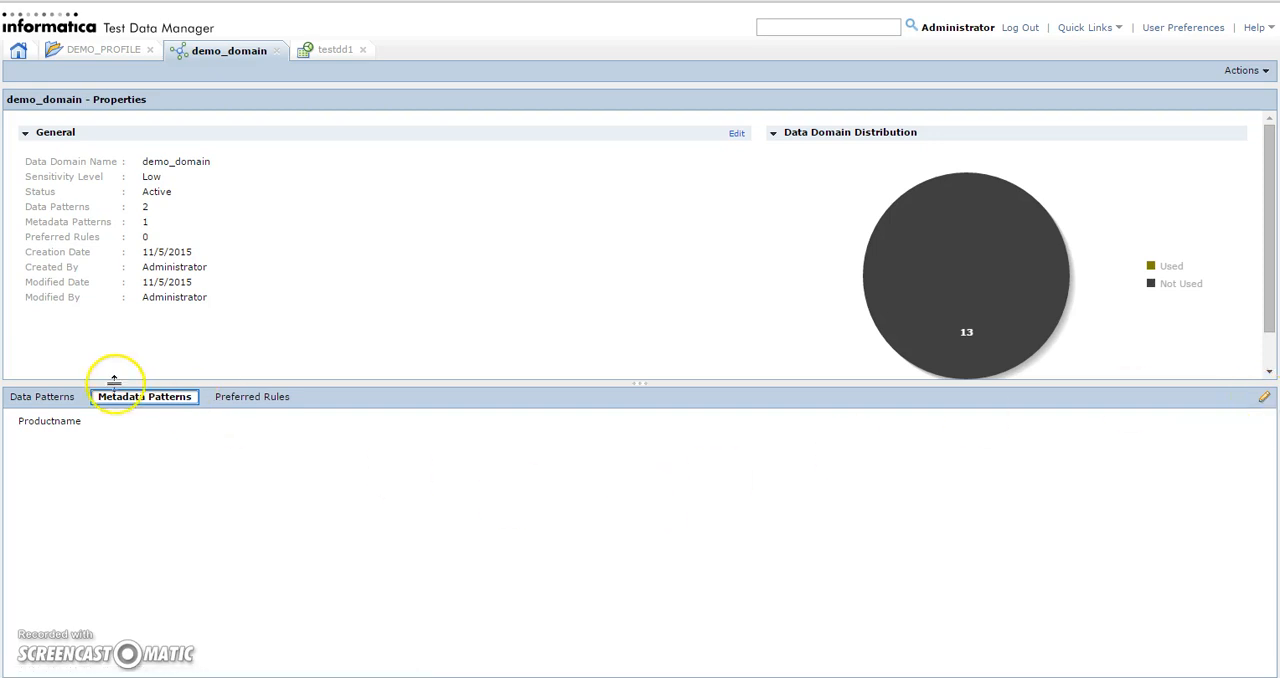
left_click(45, 398)
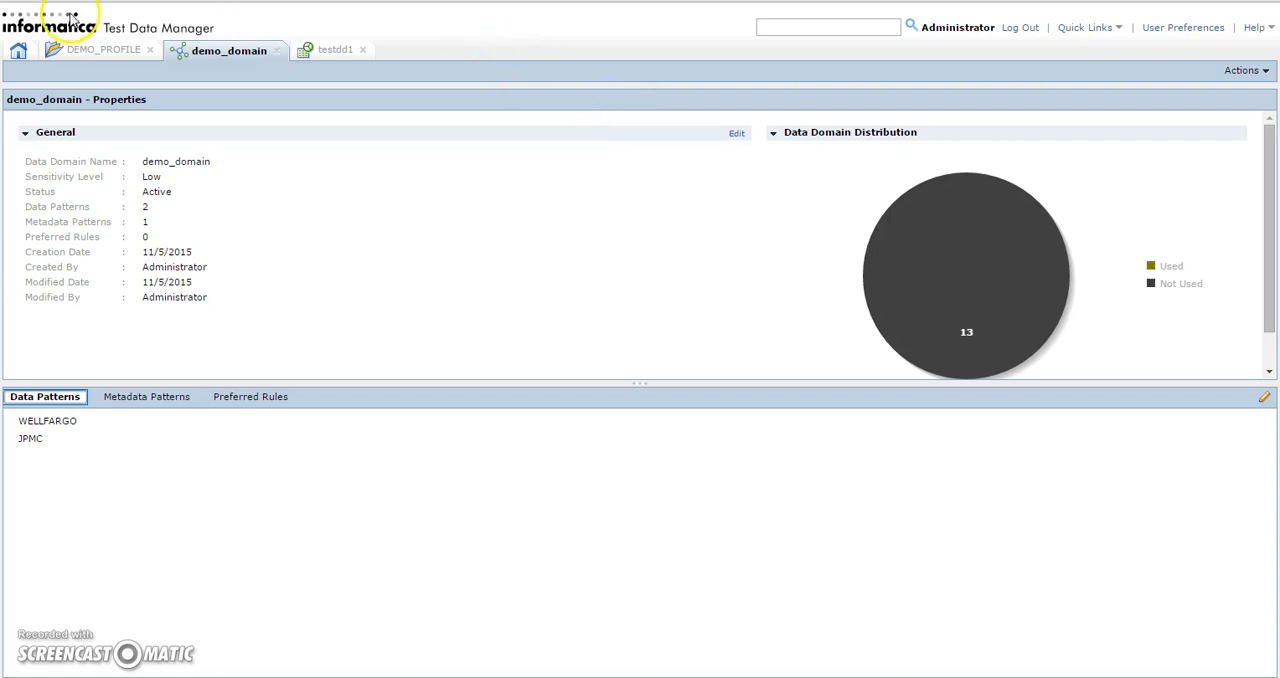
left_click(93, 49)
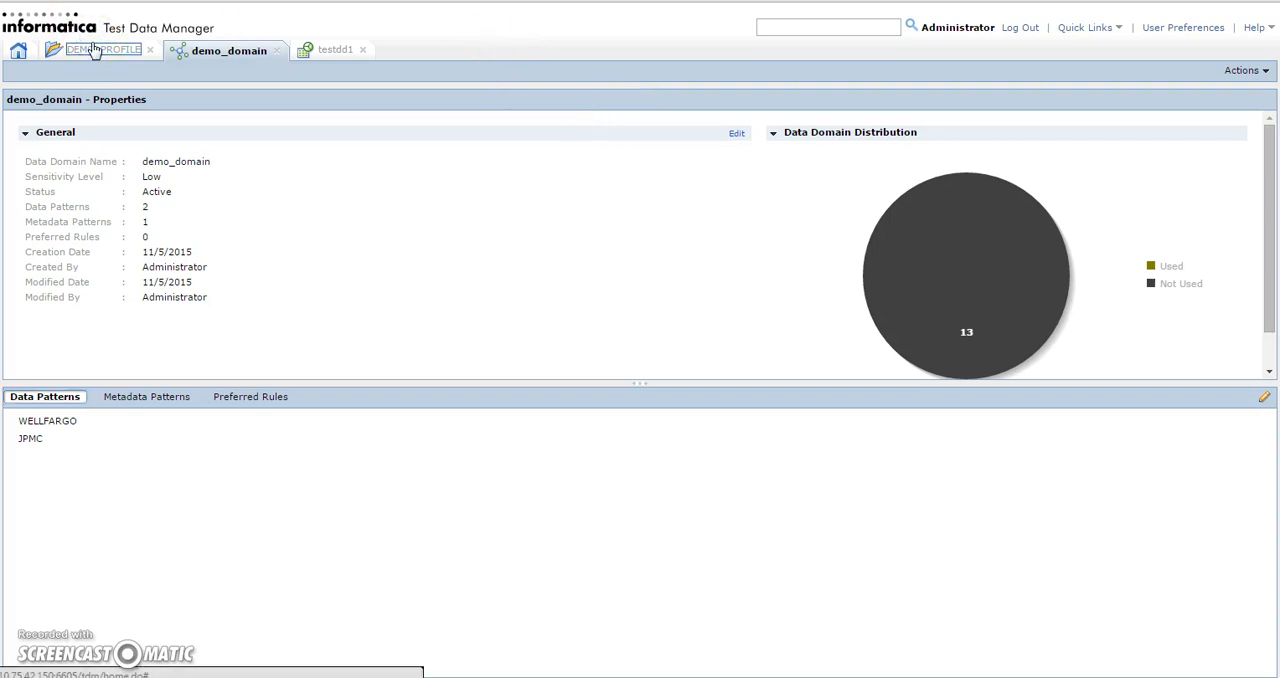
key("alt+Tab")
key("alt+Tab")
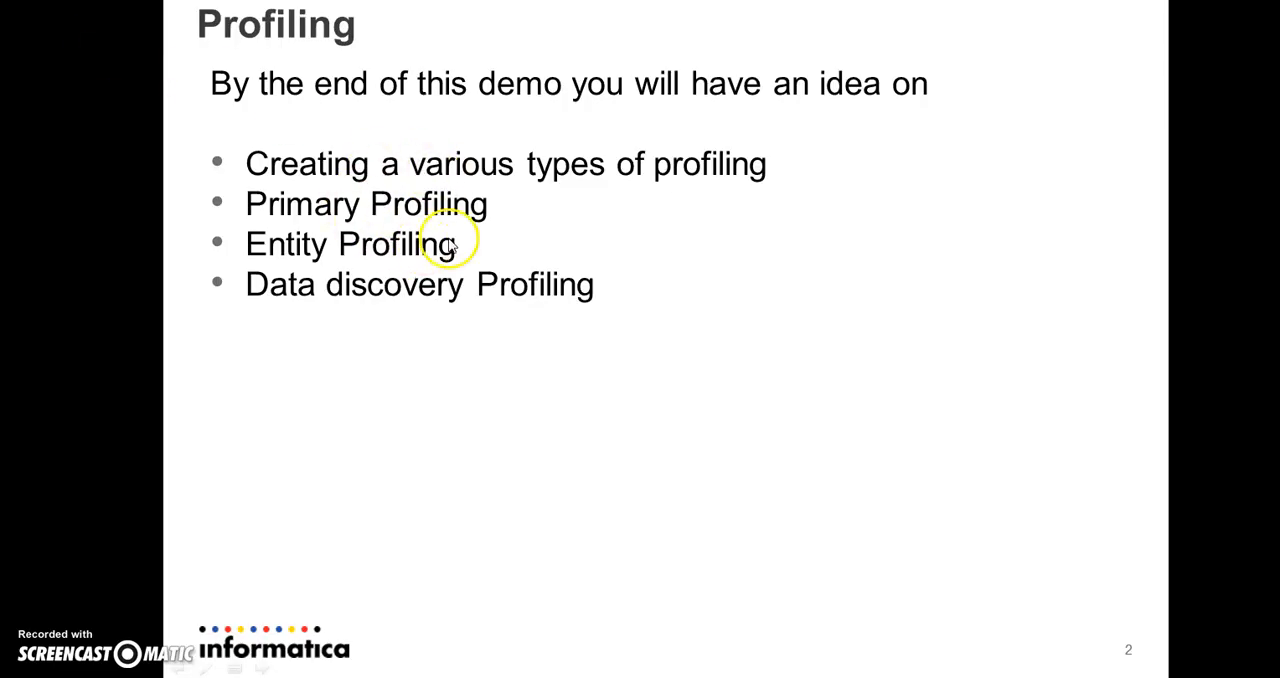
left_click(376, 307)
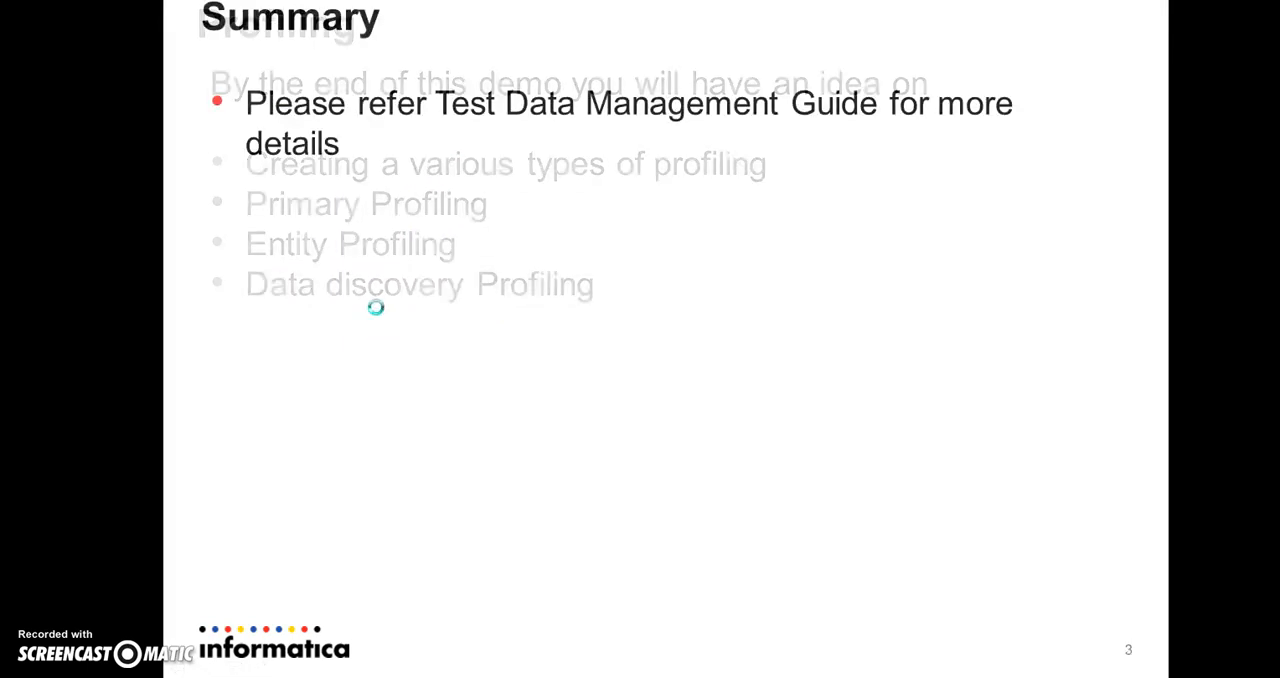